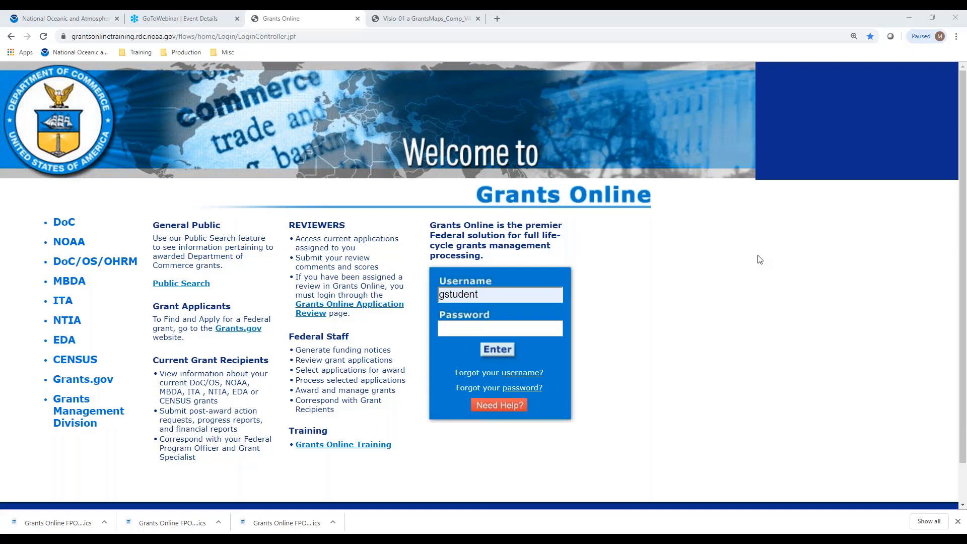
Leave the competitive process map PDF and enter the password on the Grants Online login page.
left_click(448, 18)
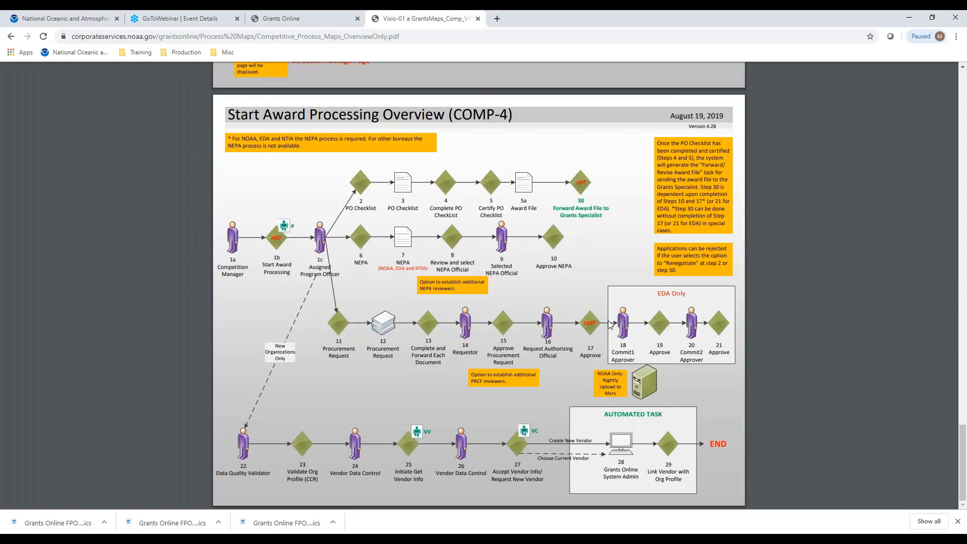
left_click(309, 19)
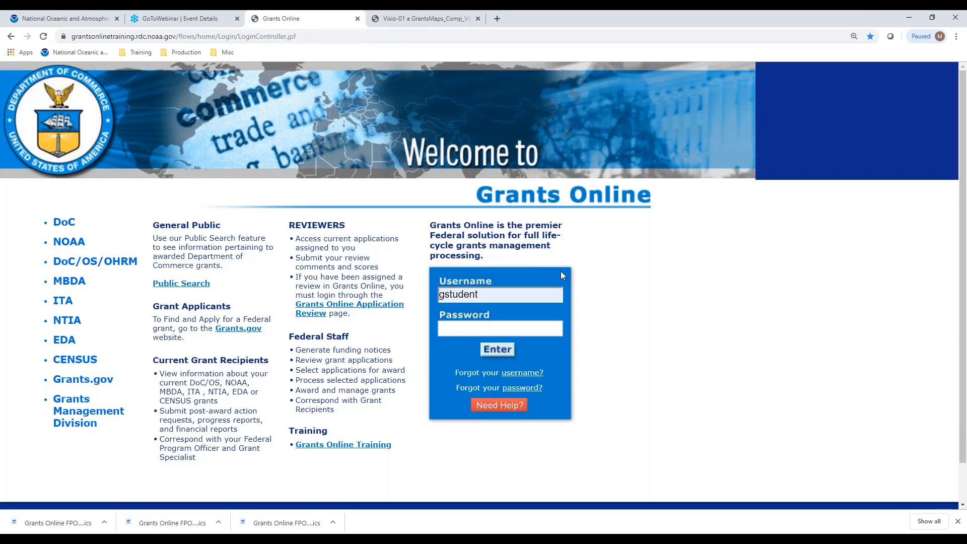
type("•••••")
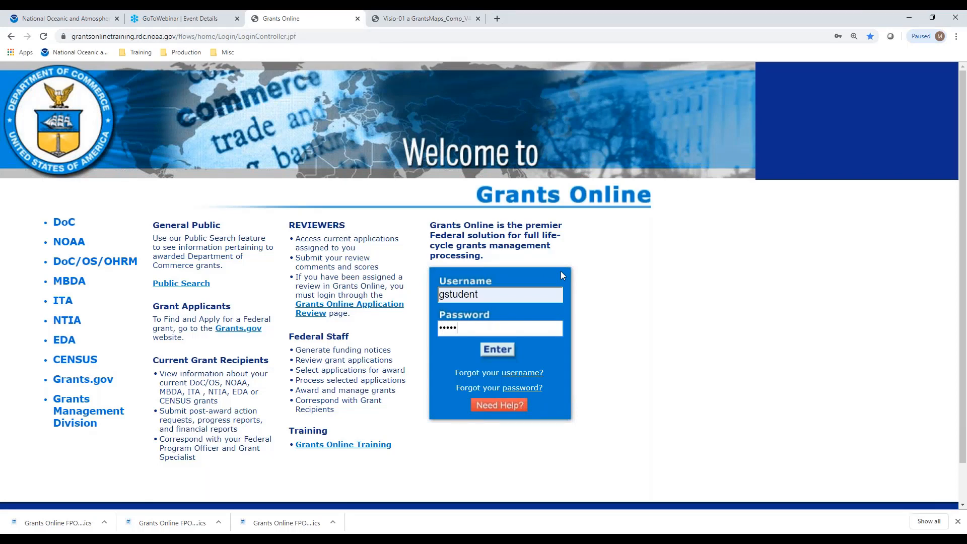
type("••••")
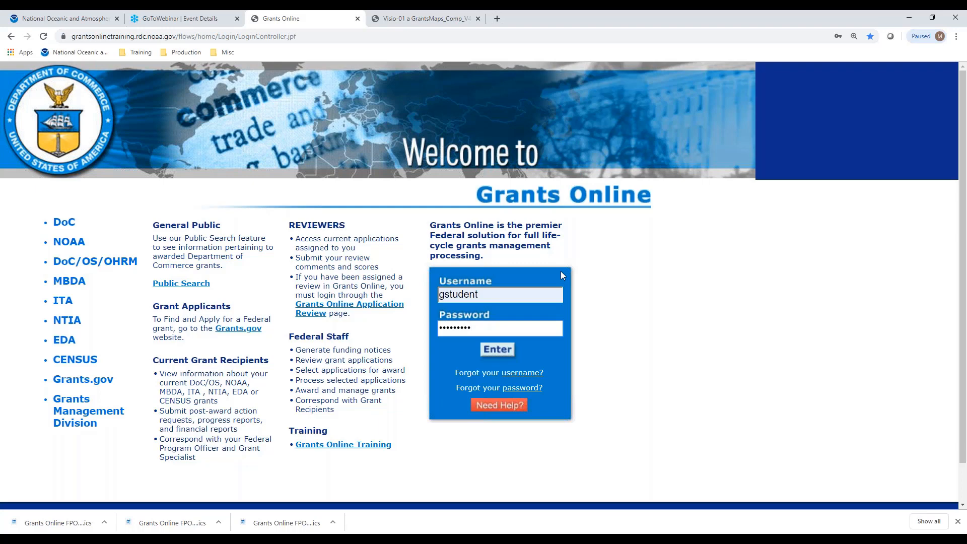
type("•••")
Submit the login and accept the Notice to Users to reach the Advisories page.
key("Return")
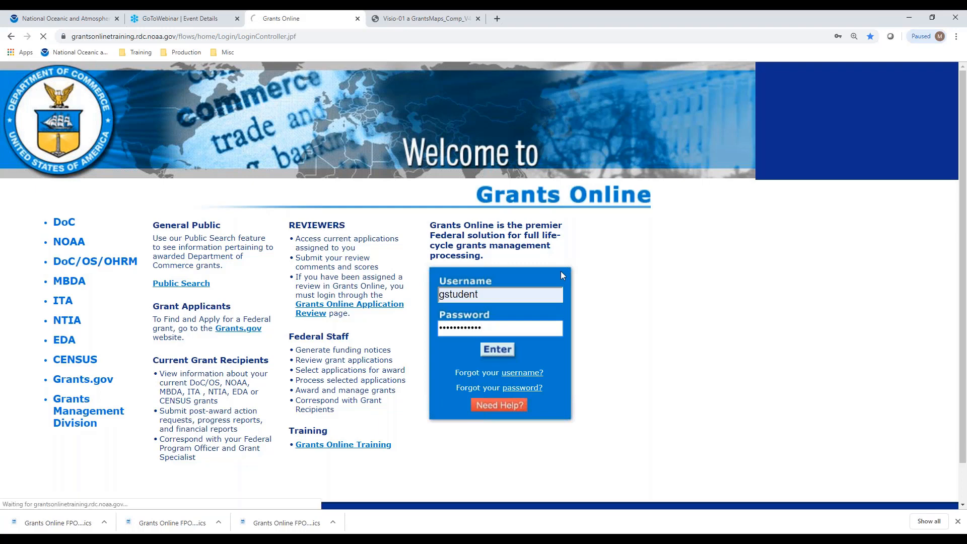
left_click(493, 354)
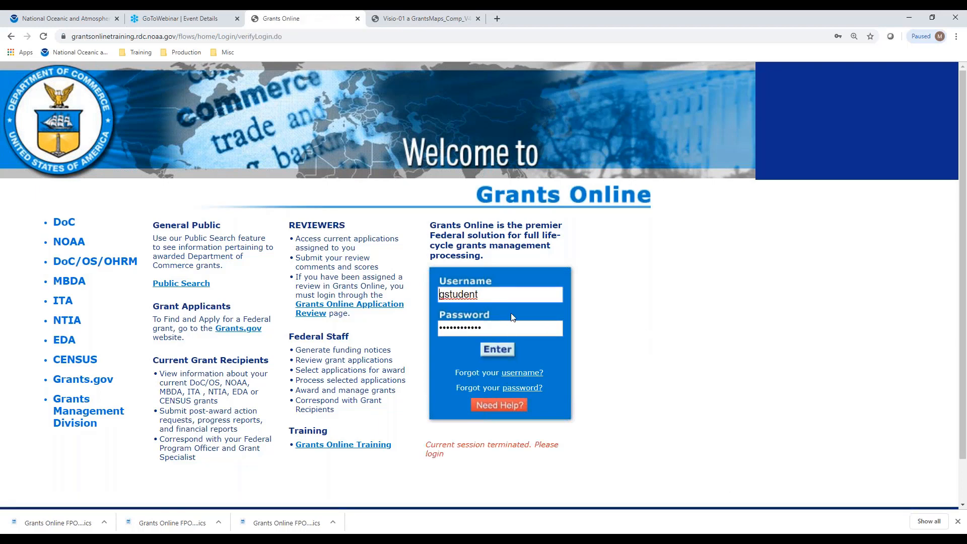
left_click(494, 325)
left_click(497, 349)
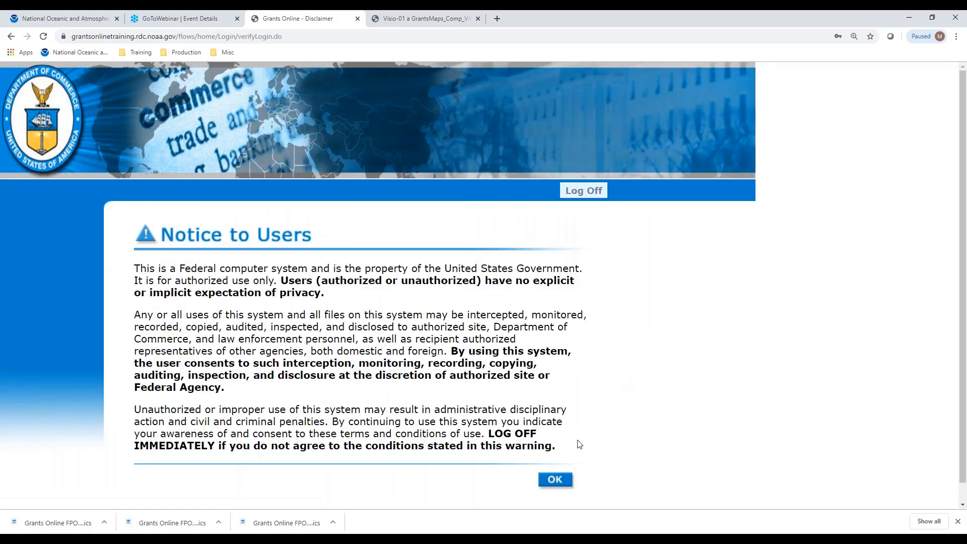
left_click(568, 483)
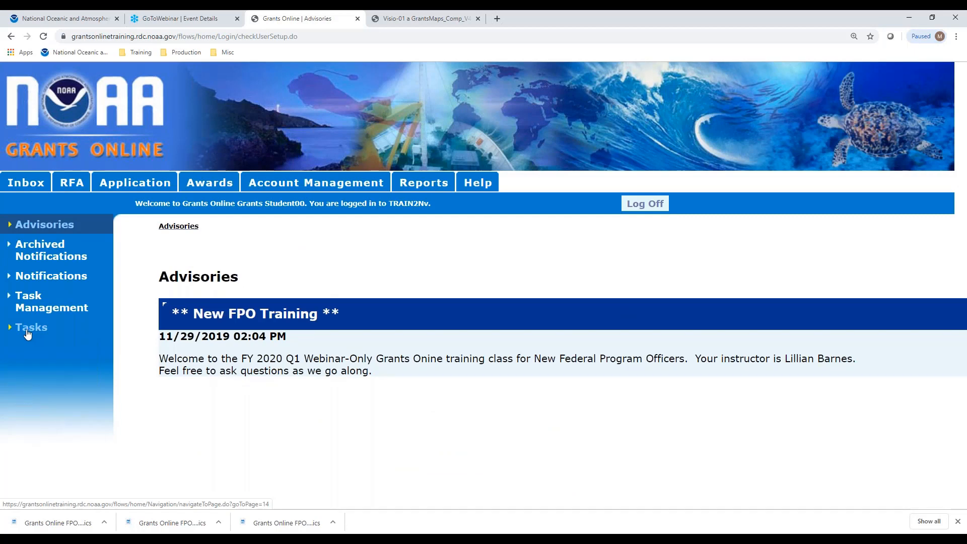
From Your Tasks, open the Application 1 Procurement Request and Commitment of Funds task.
left_click(28, 334)
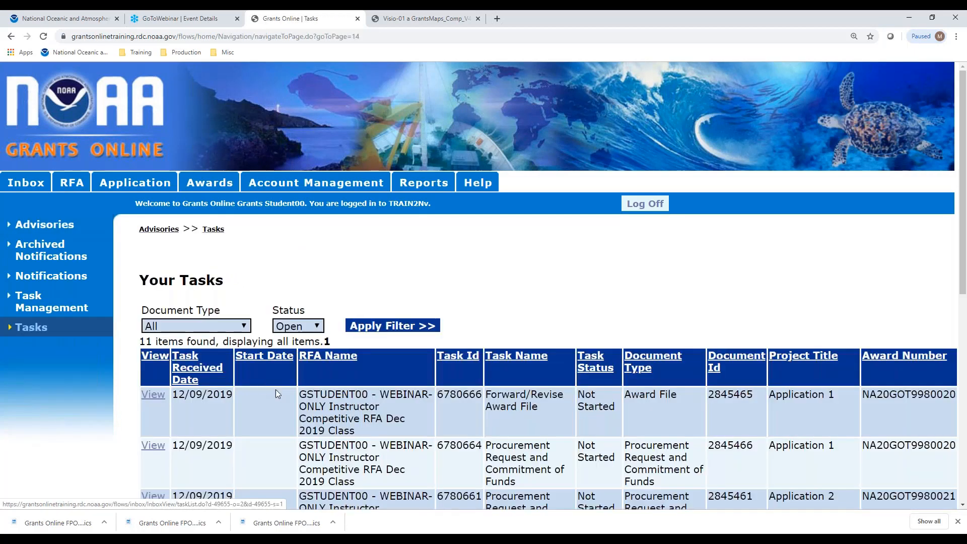
scroll(568, 291, "down", 2)
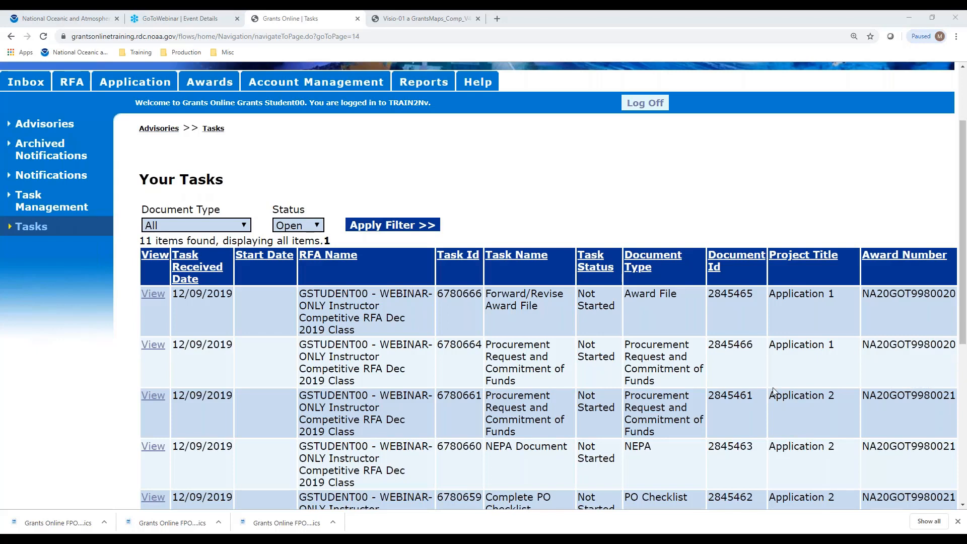
left_click(153, 348)
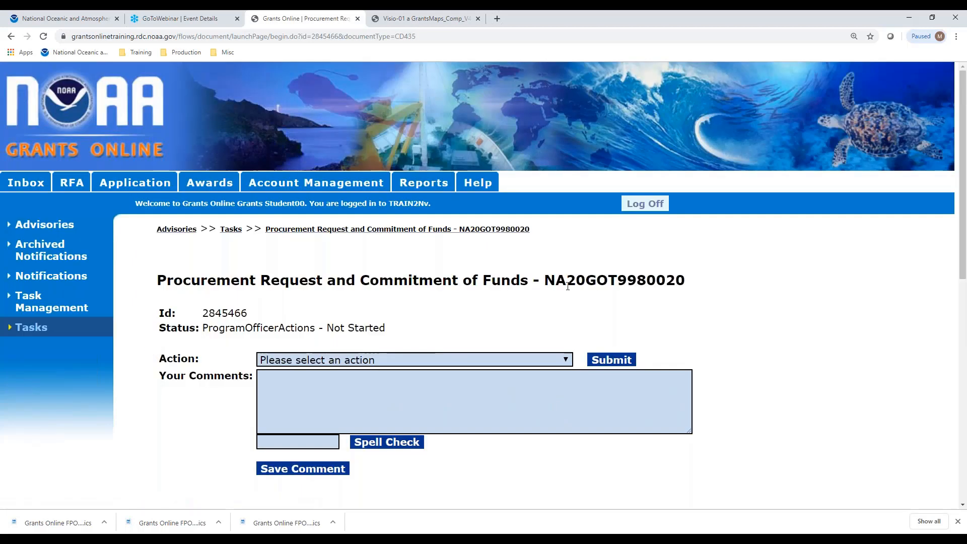
Submit the 'Complete Procurement Request and Commitment of Funds' action to open the request form.
left_click(566, 361)
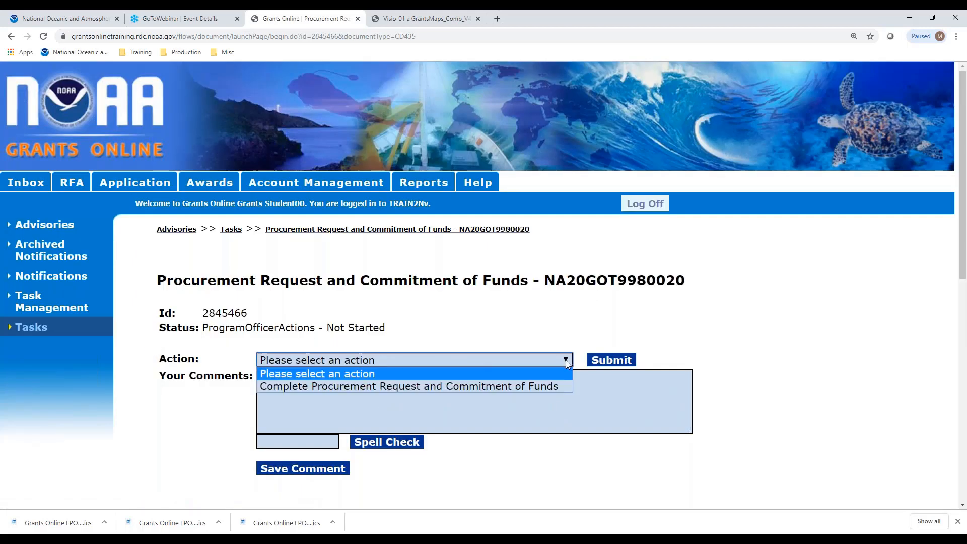
left_click(536, 388)
left_click(611, 361)
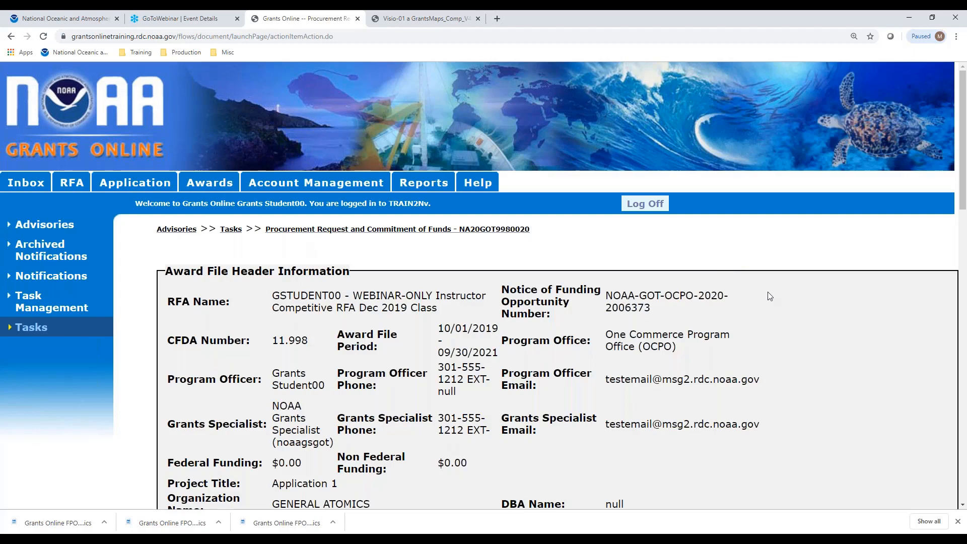
scroll(864, 301, "down", 7)
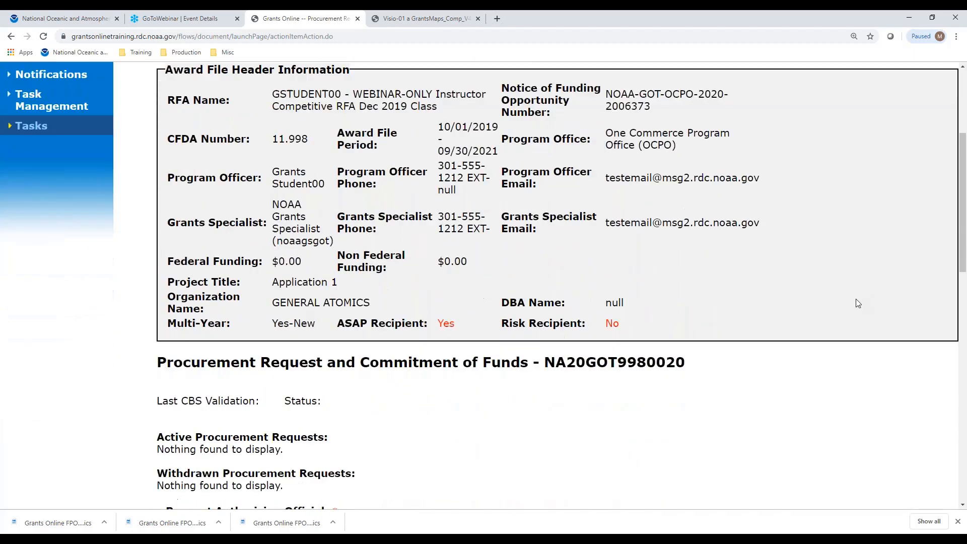
scroll(858, 302, "down", 2)
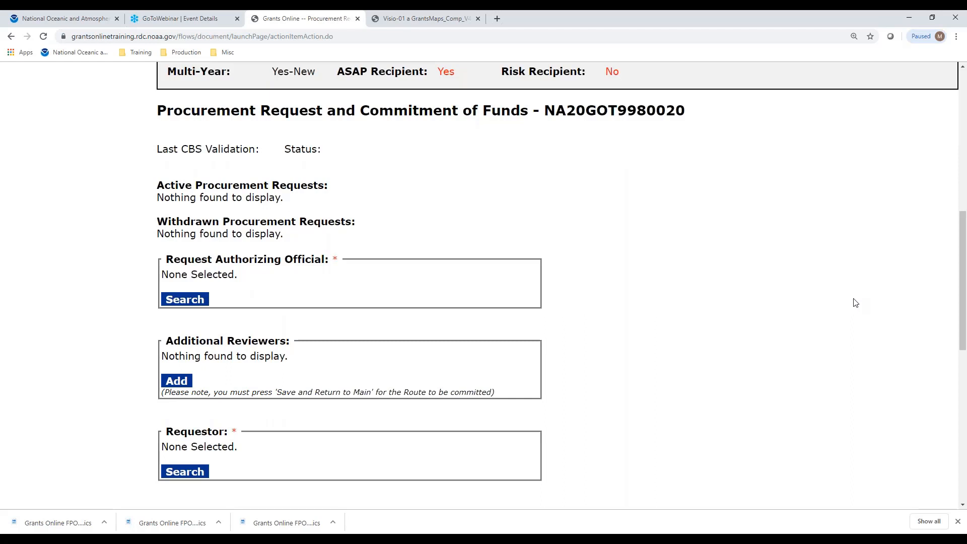
scroll(851, 315, "down", 1)
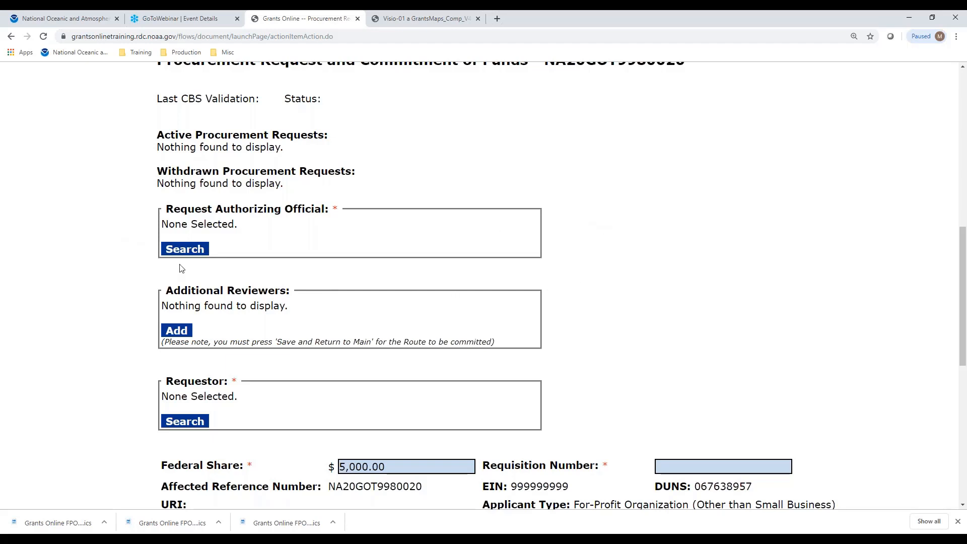
Search last name 'offic' and select the NOAA official as Request Authorizing Official.
left_click(191, 252)
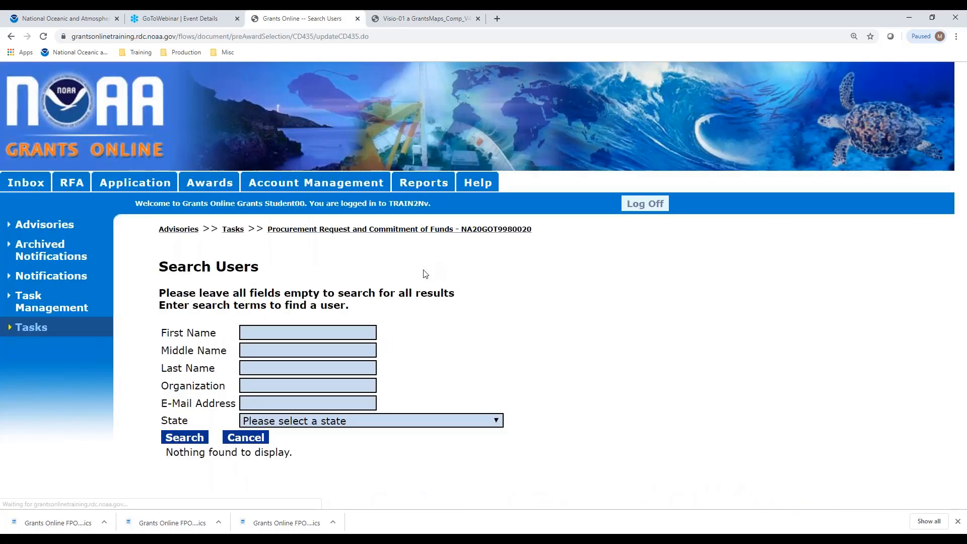
left_click(284, 369)
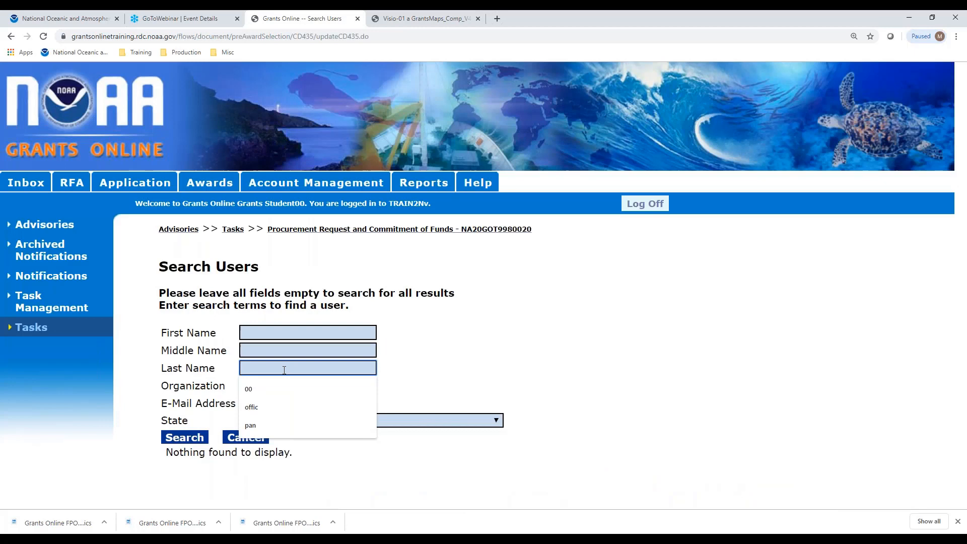
left_click(269, 407)
left_click(173, 442)
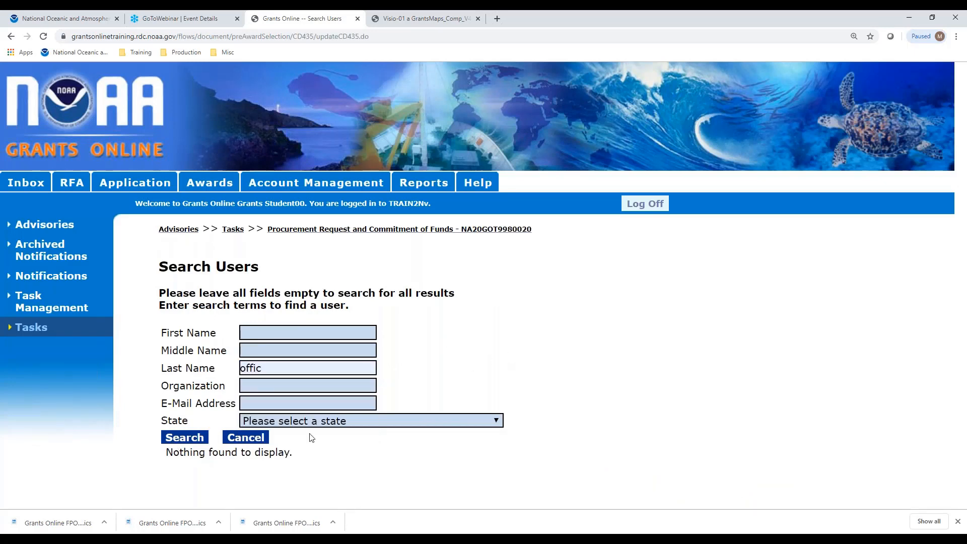
left_click(188, 441)
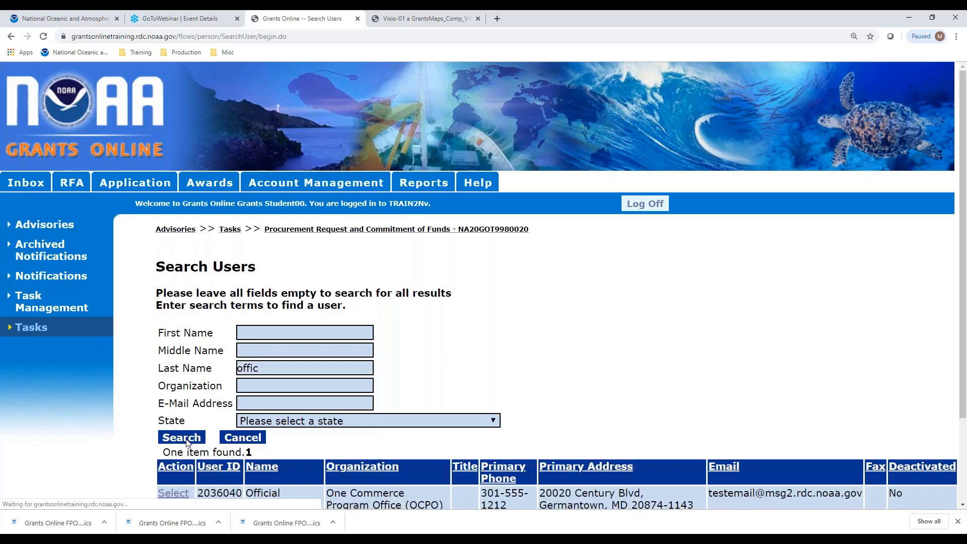
scroll(184, 413, "down", 2)
left_click(179, 391)
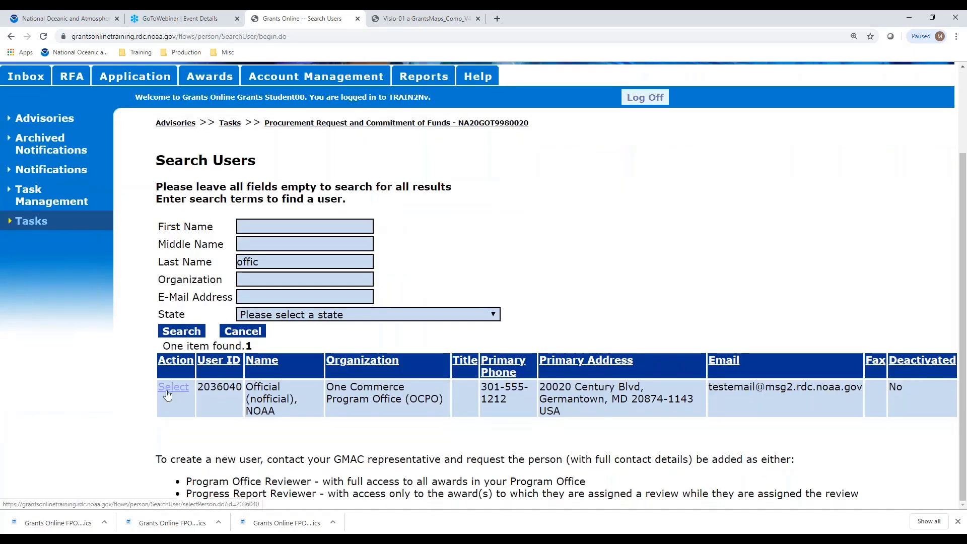
scroll(484, 285, "down", 3)
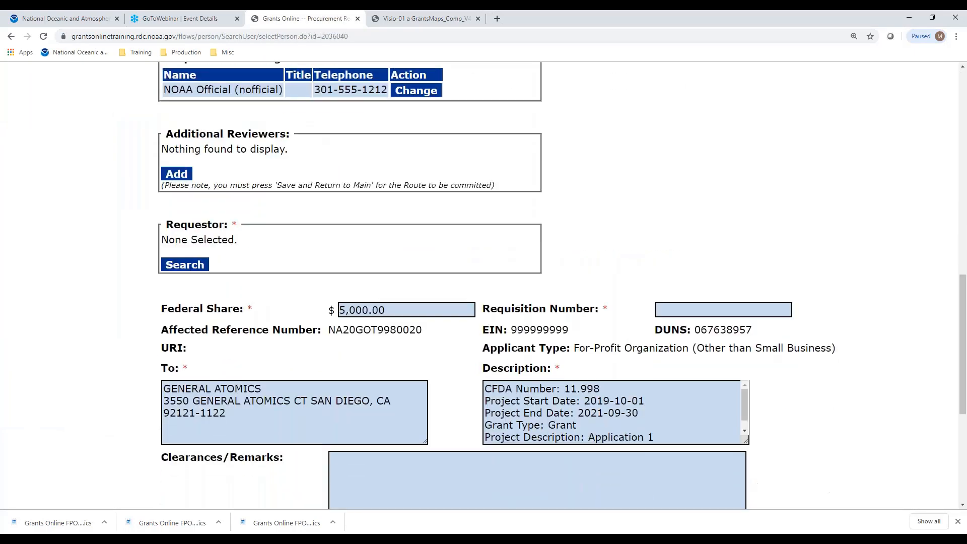
Search users with last name '00' to find the Requestor.
left_click(188, 266)
left_click_drag(271, 368, 172, 362)
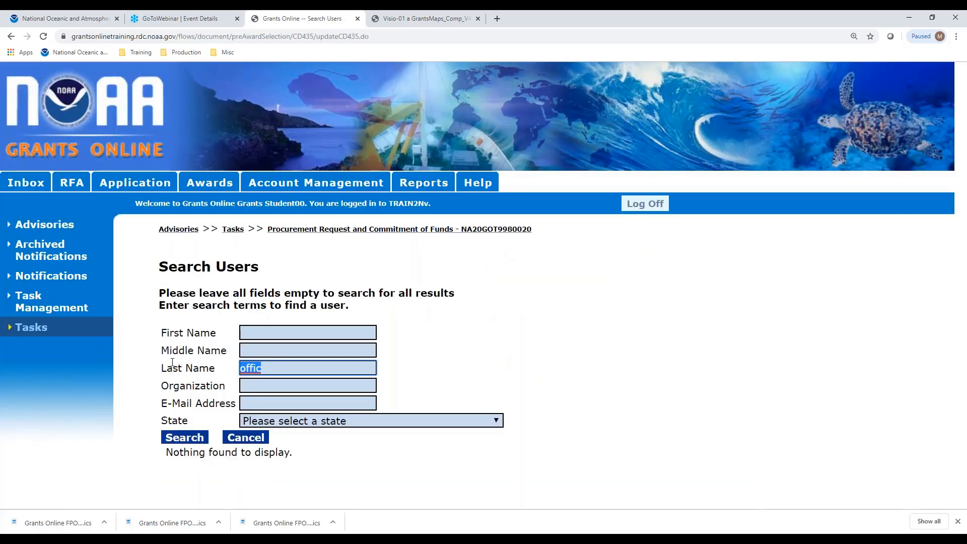
type("00")
left_click(196, 440)
scroll(471, 320, "down", 1)
scroll(471, 320, "down", 2)
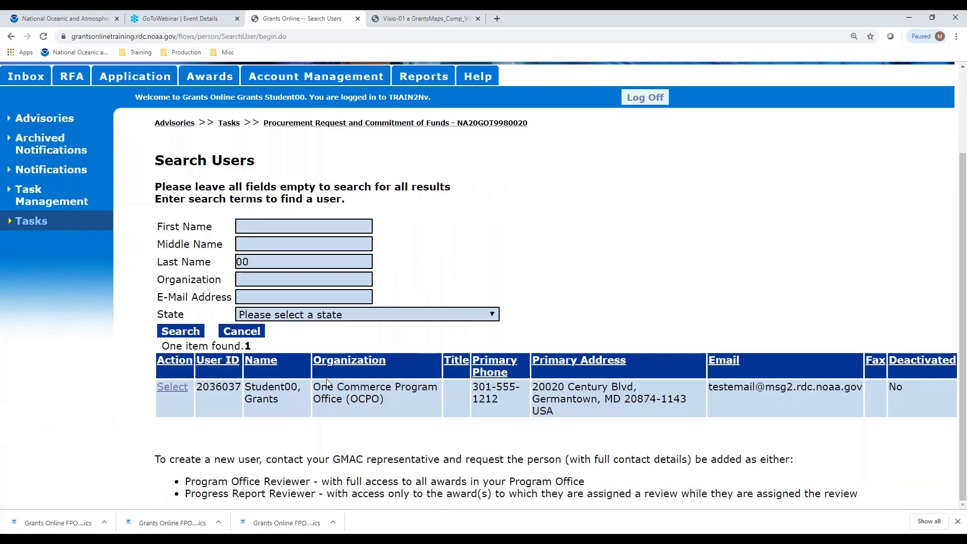
Select the student user as Requestor and check the Requestor and Requisition Number fields.
left_click(174, 390)
scroll(453, 296, "down", 10)
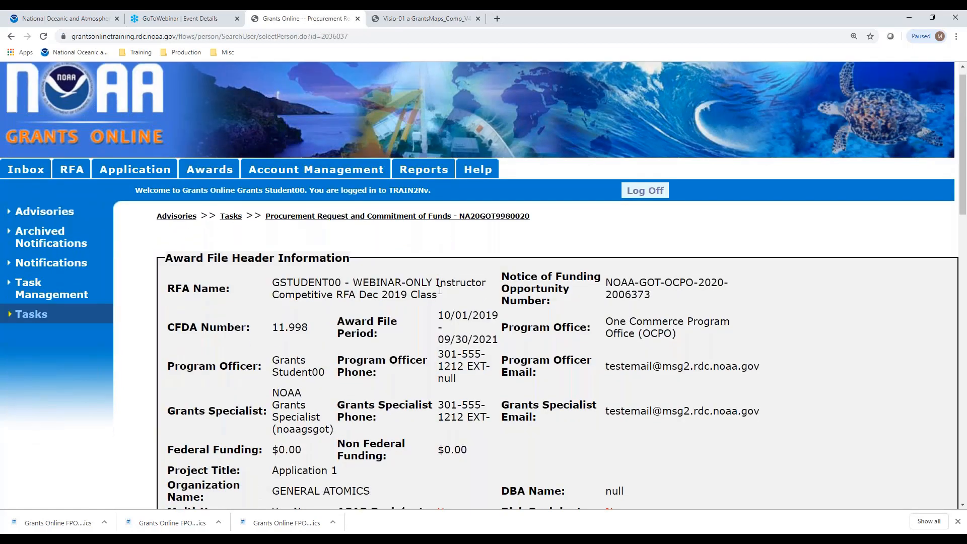
scroll(494, 296, "down", 3)
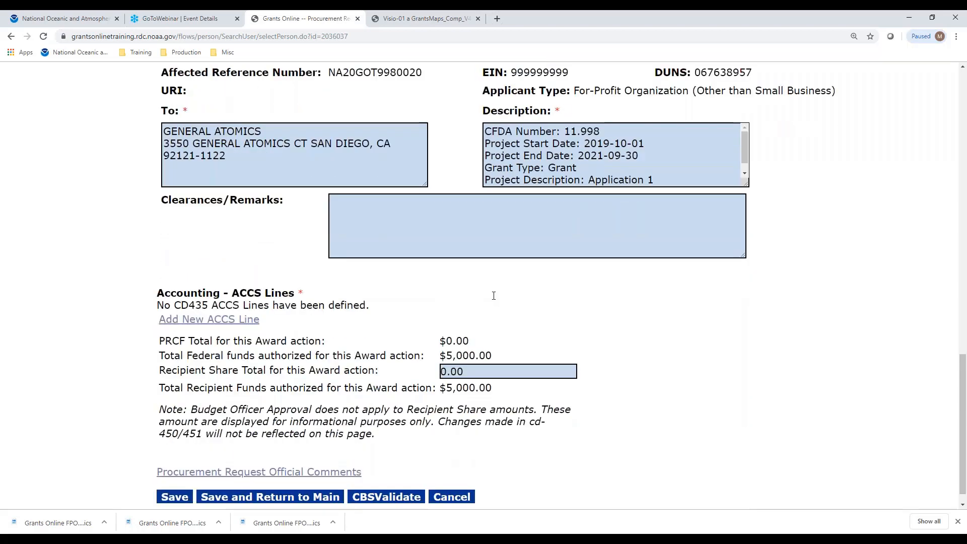
scroll(493, 296, "up", 5)
scroll(496, 297, "up", 2)
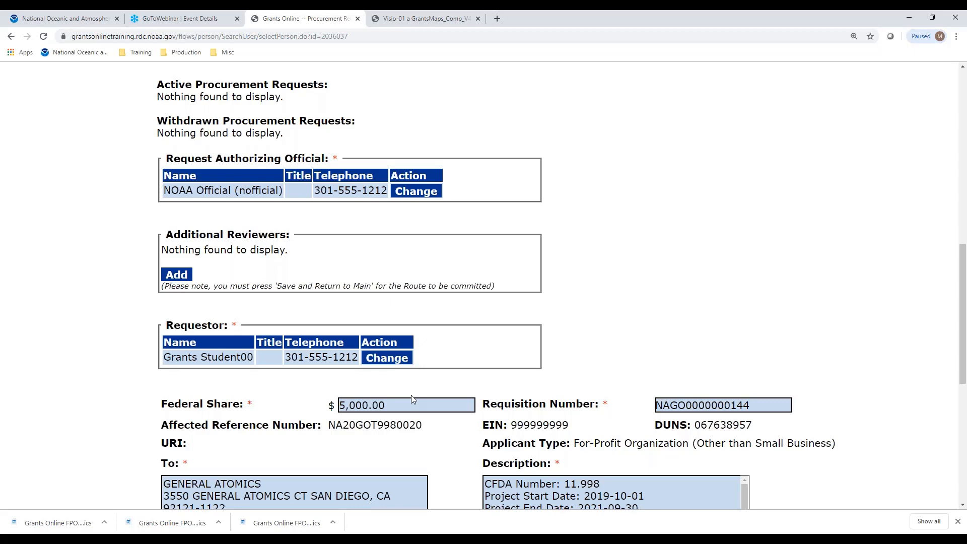
scroll(619, 184, "down", 6)
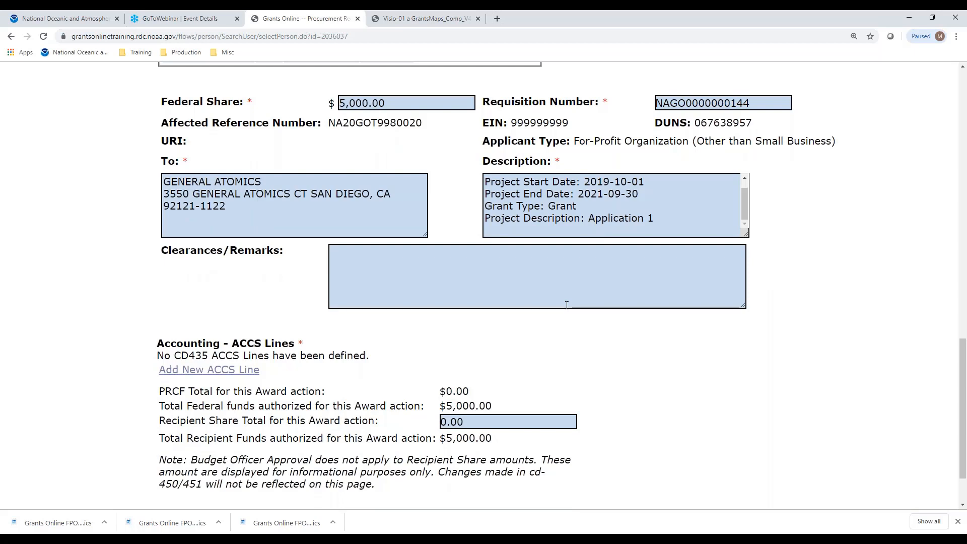
Add a new ACCS line with project-task 28LEF29-P00 and organization 30-31-0002.
left_click(192, 370)
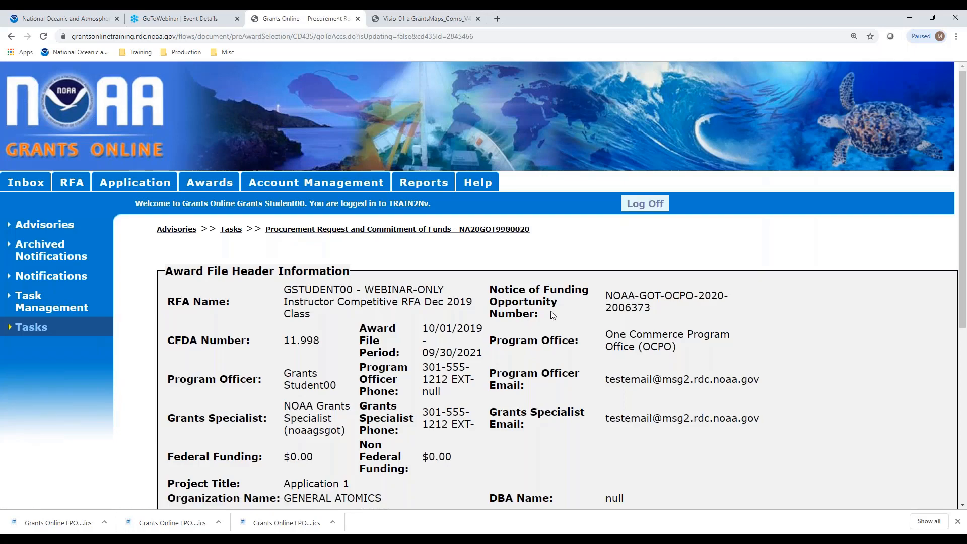
scroll(554, 314, "down", 5)
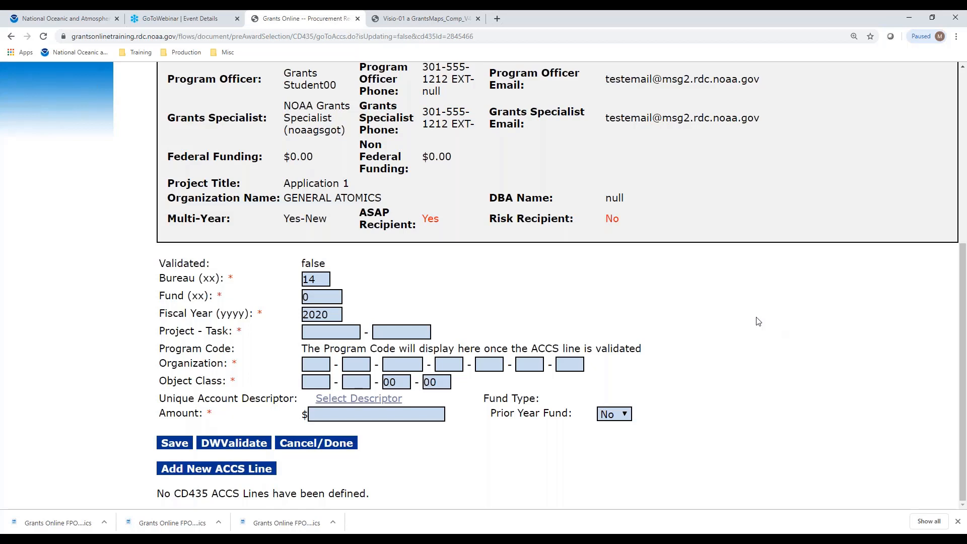
left_click(349, 331)
type("28LEF29")
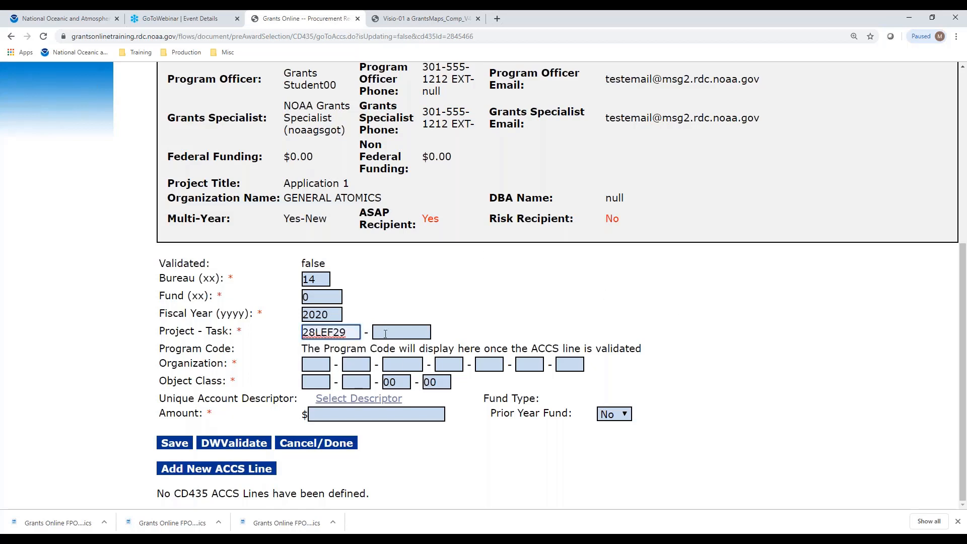
left_click(385, 334)
left_click(385, 359)
left_click(316, 364)
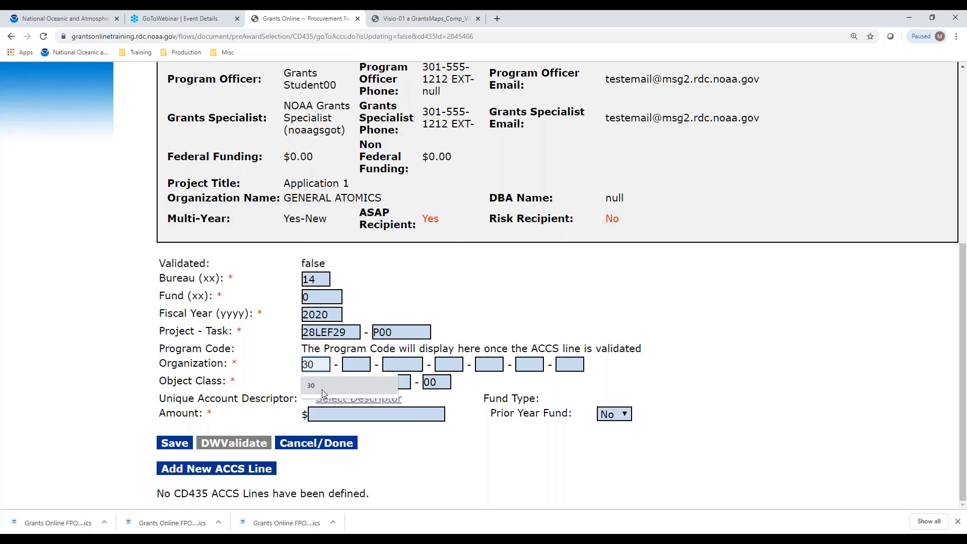
left_click(322, 389)
left_click(365, 382)
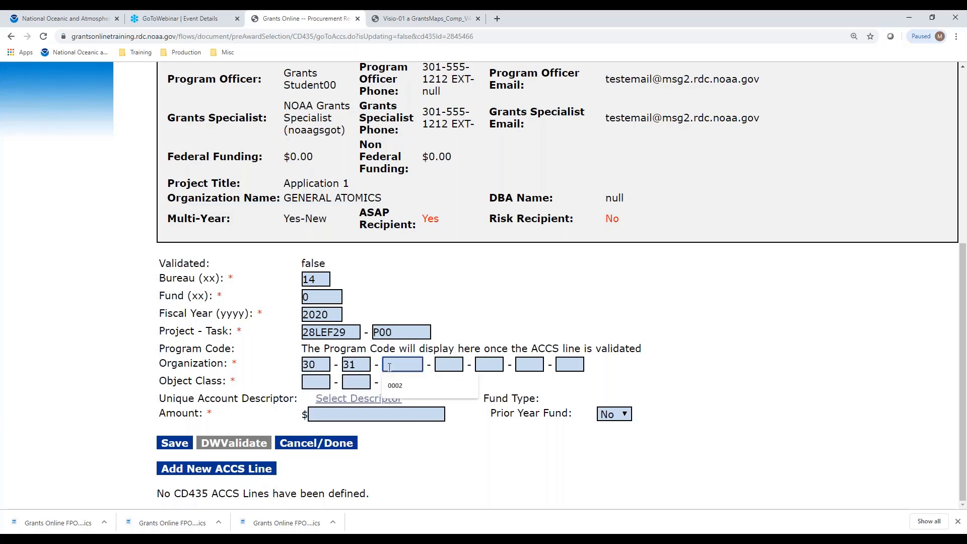
left_click(395, 385)
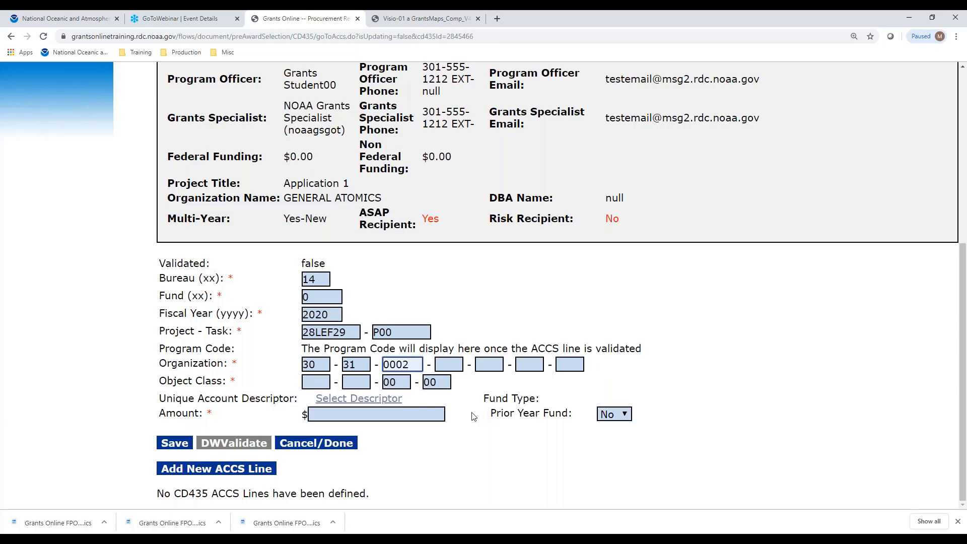
Enter object class 41-11 and amount 5000 on the new line.
left_click(319, 383)
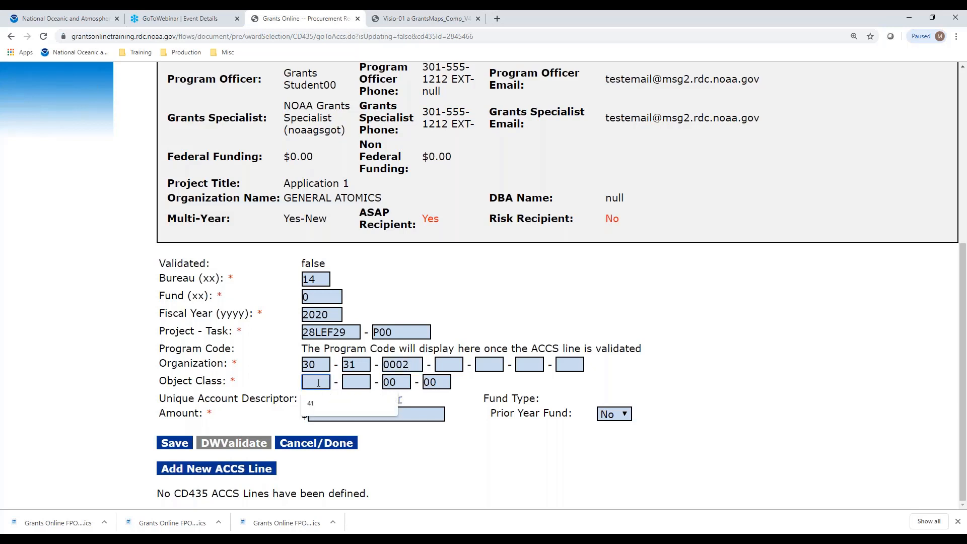
type("41")
key("Tab")
type("11")
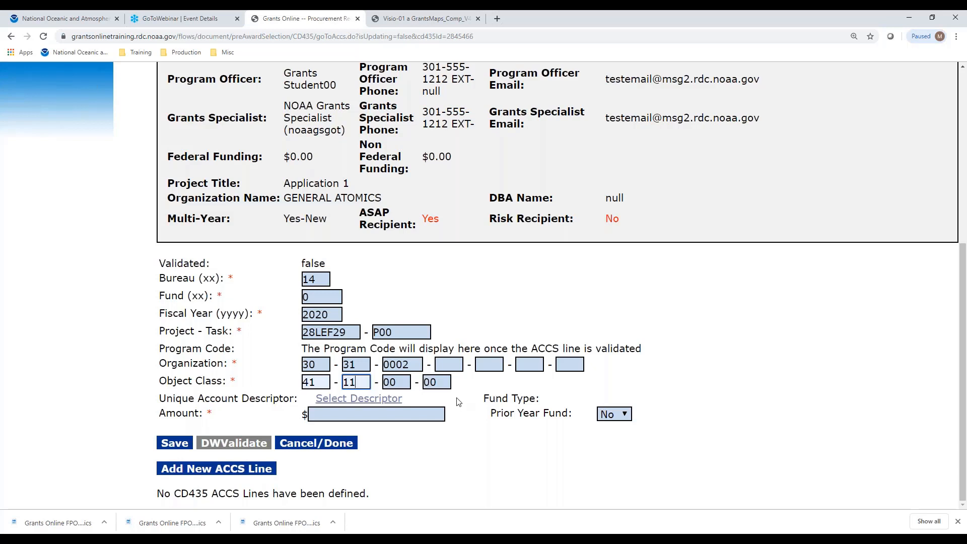
left_click(375, 414)
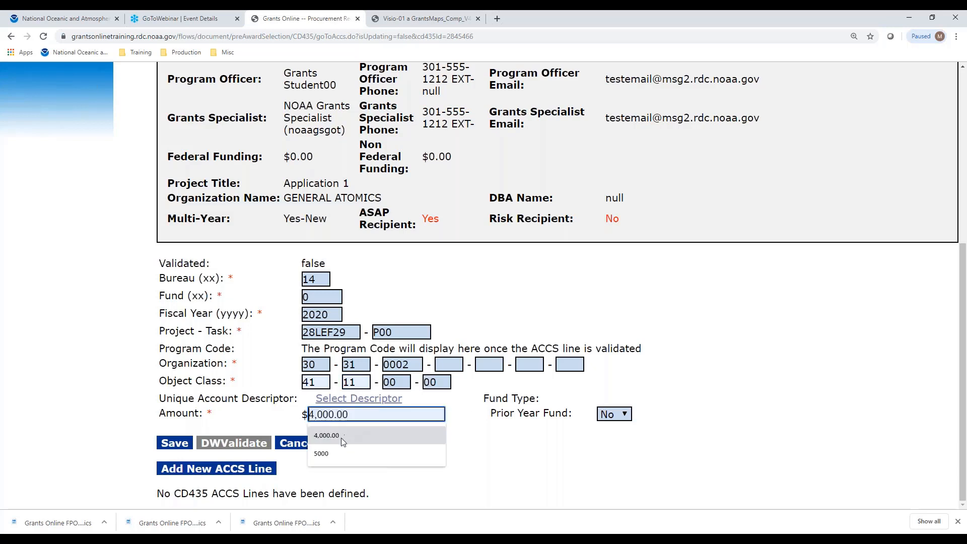
left_click(327, 454)
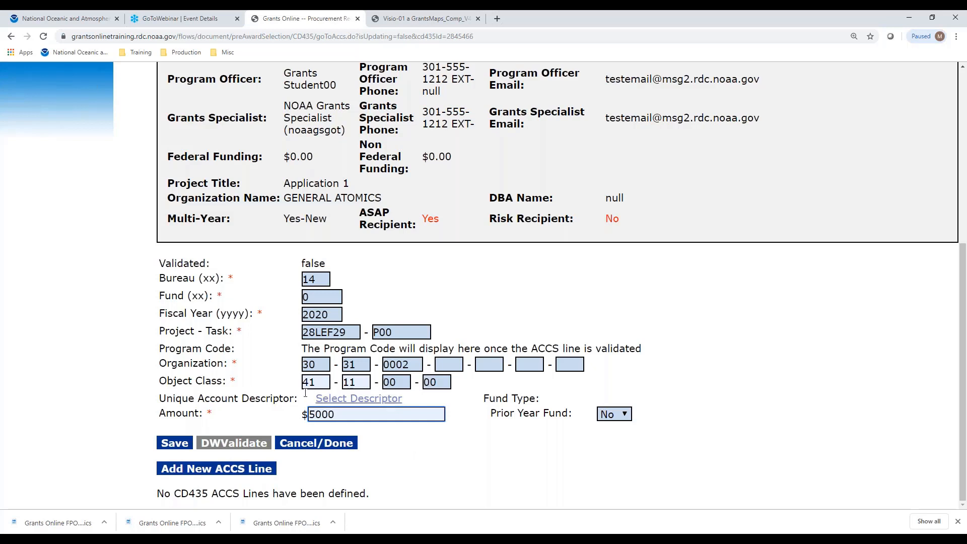
Save the $5,000.00 ACCS line and run DWValidate on it.
left_click(188, 447)
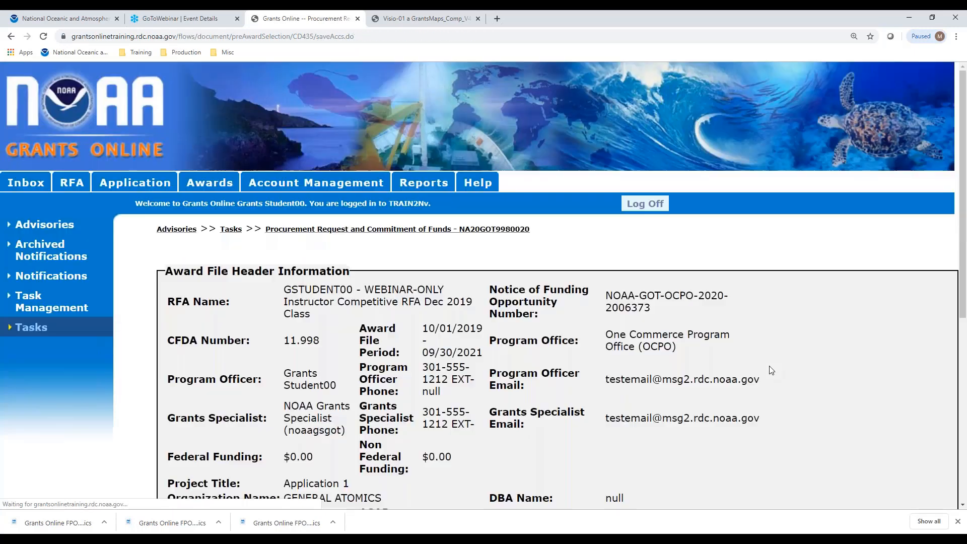
scroll(752, 324, "down", 6)
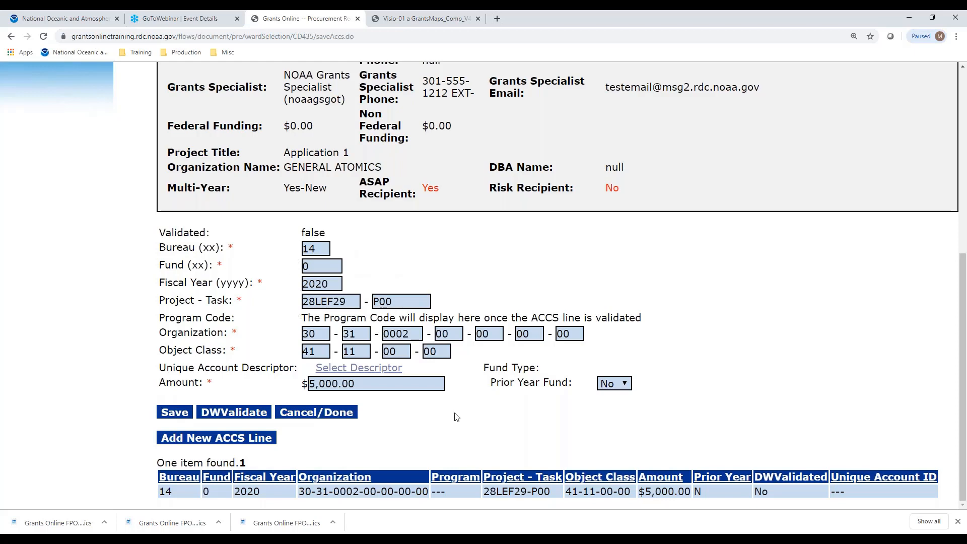
left_click(238, 414)
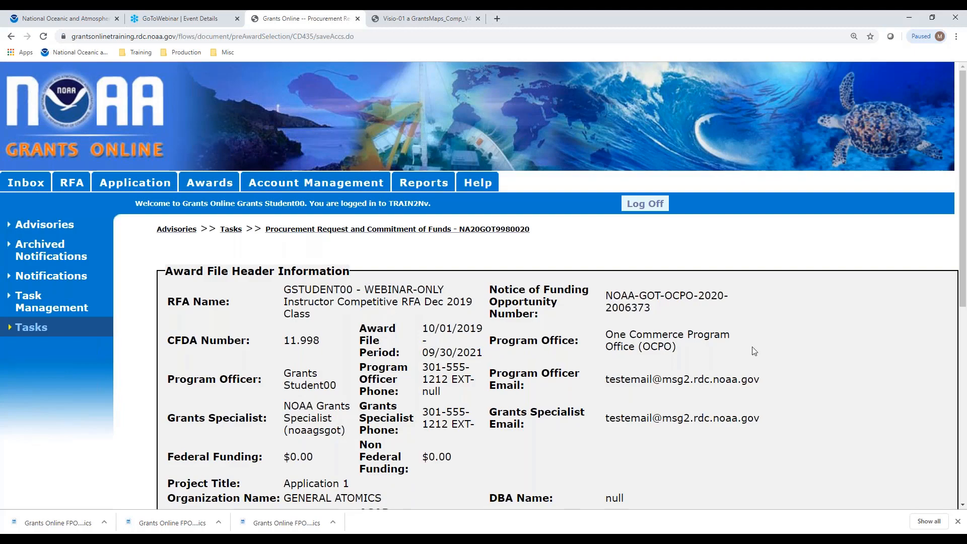
Scroll down to confirm 'The ACCS is valid' and DWValidated Yes.
scroll(751, 355, "down", 7)
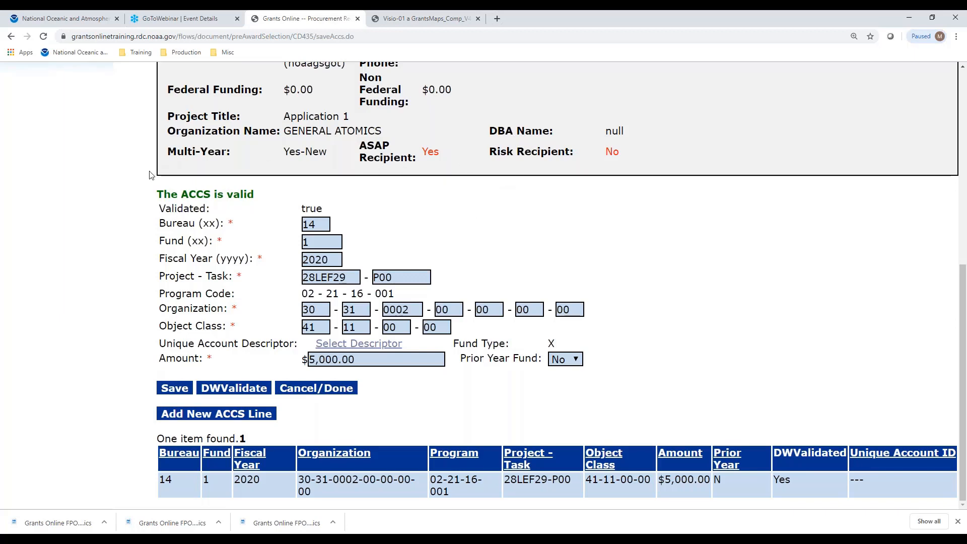
Assign the OCPO PGMOFFICE DESCRIPTOR to the ACCS line and verify it in the table.
left_click(376, 347)
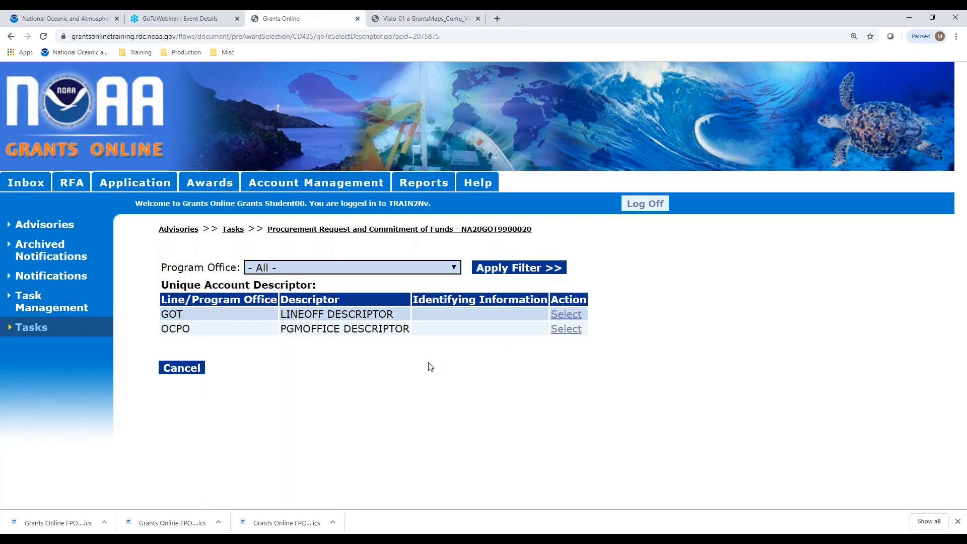
left_click(573, 330)
scroll(666, 308, "down", 5)
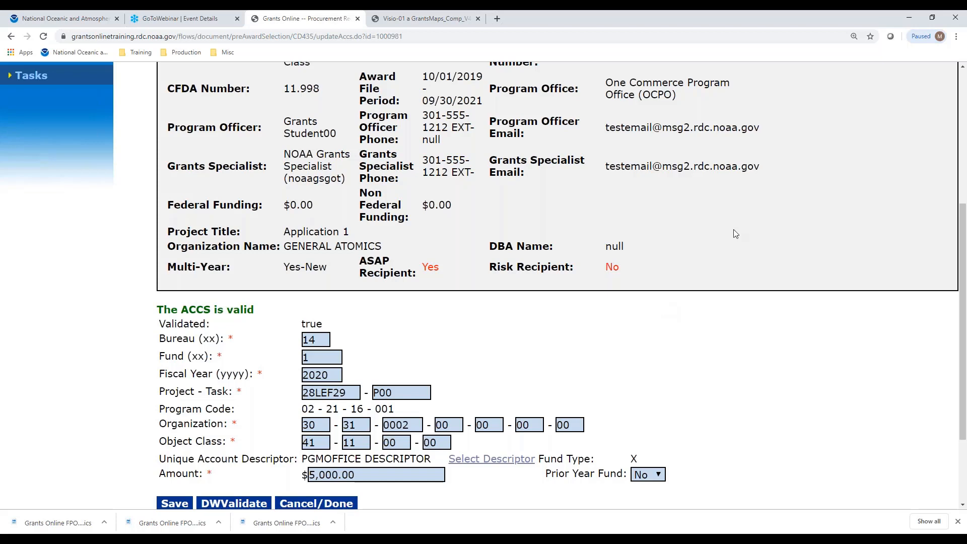
scroll(751, 261, "down", 2)
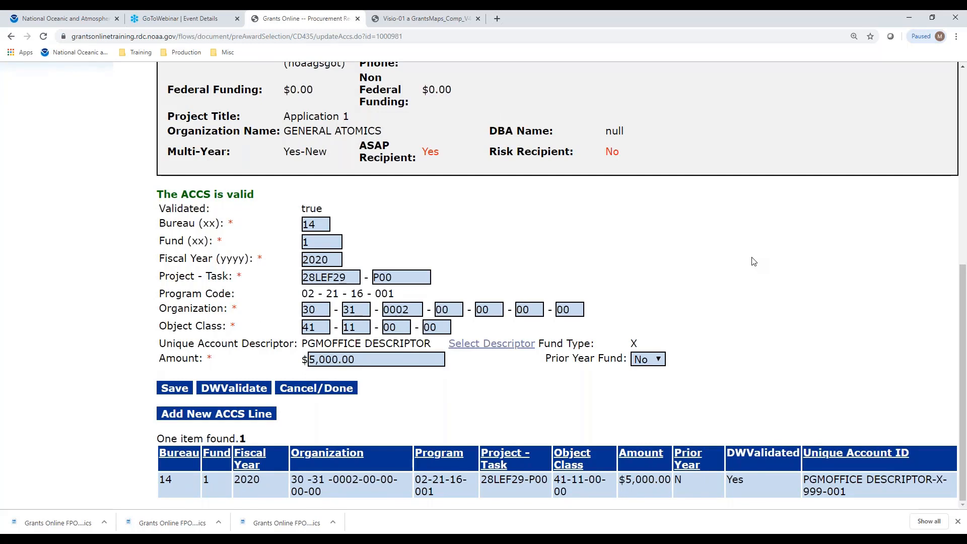
Return to the procurement request and reopen the $5,000.00 ACCS line for editing.
left_click(323, 390)
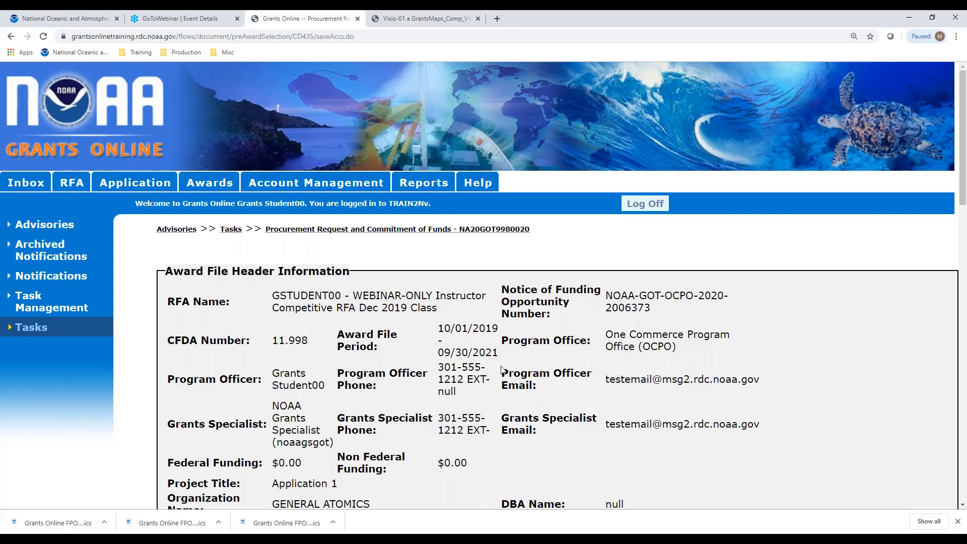
scroll(502, 370, "down", 7)
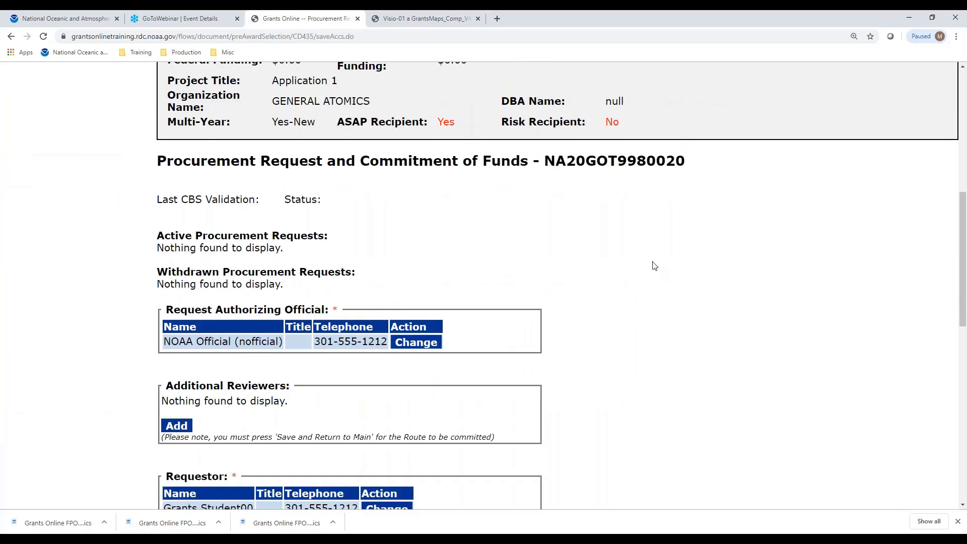
scroll(653, 265, "down", 2)
scroll(654, 266, "down", 10)
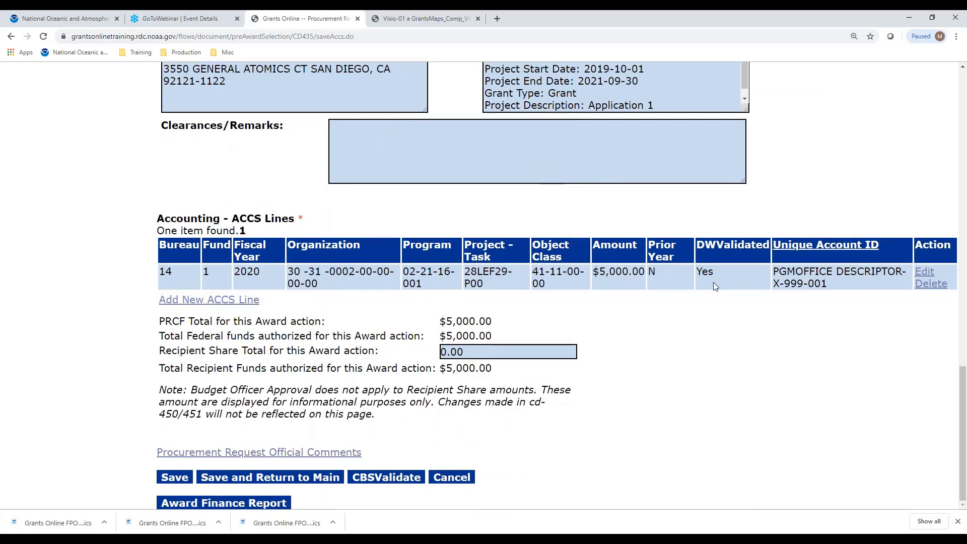
left_click(929, 276)
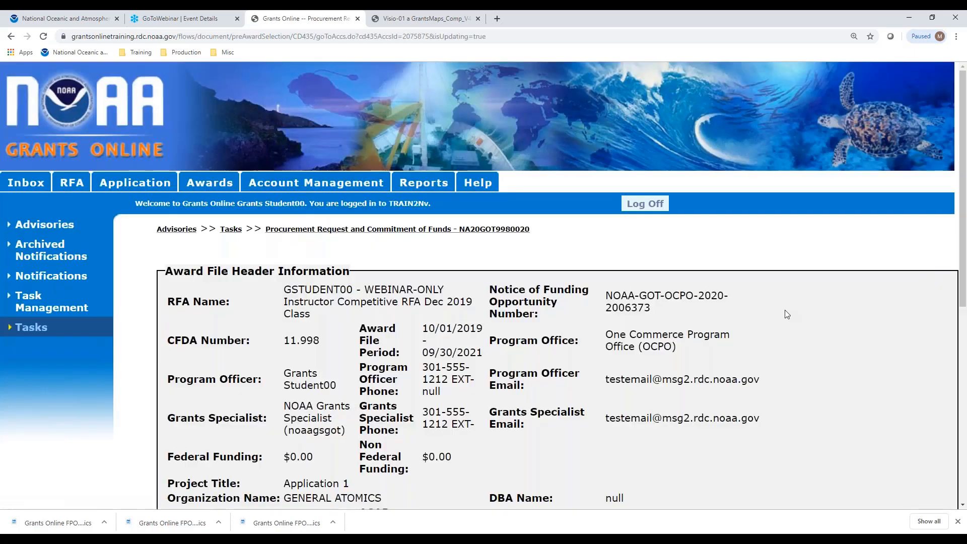
Scroll down through the ACCS accounting line form.
scroll(785, 311, "down", 4)
scroll(784, 315, "down", 3)
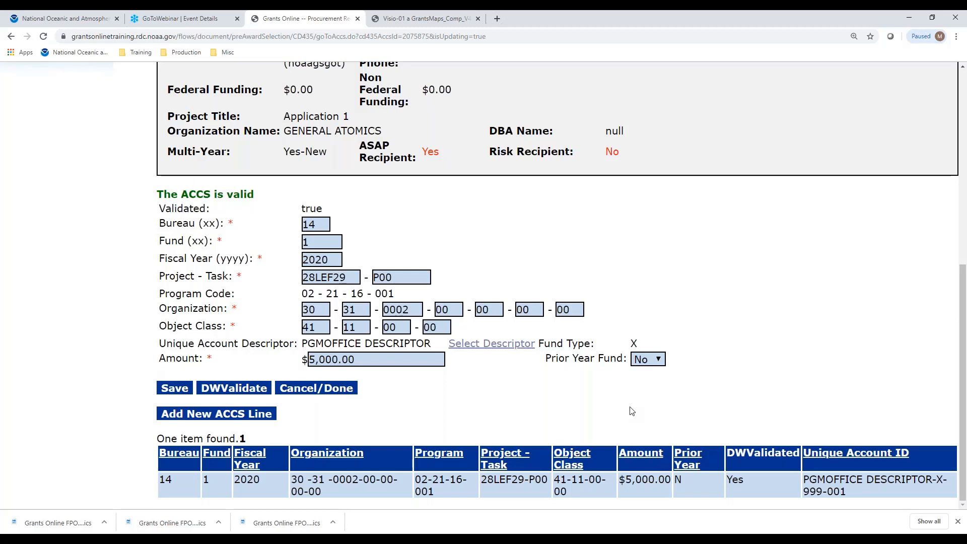
Finish the ACCS entry, then check the request's $5,000 accounting line and PRCF/federal totals.
left_click(328, 392)
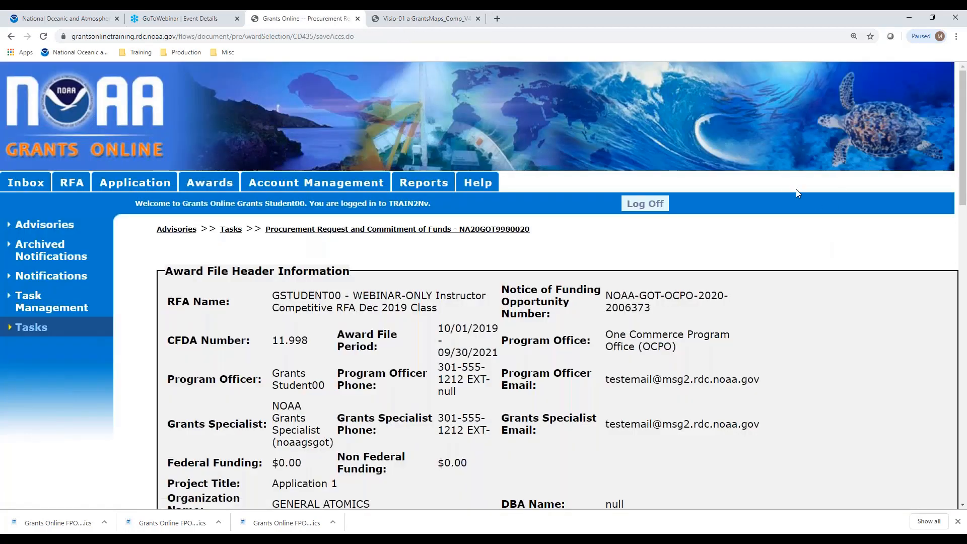
scroll(770, 236, "down", 2)
scroll(771, 236, "down", 15)
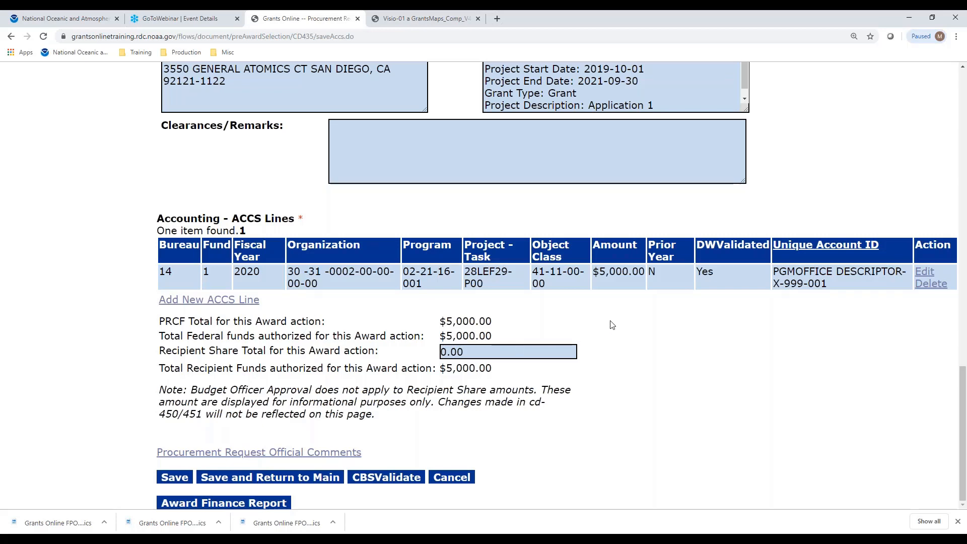
scroll(610, 324, "up", 1)
scroll(611, 324, "up", 1)
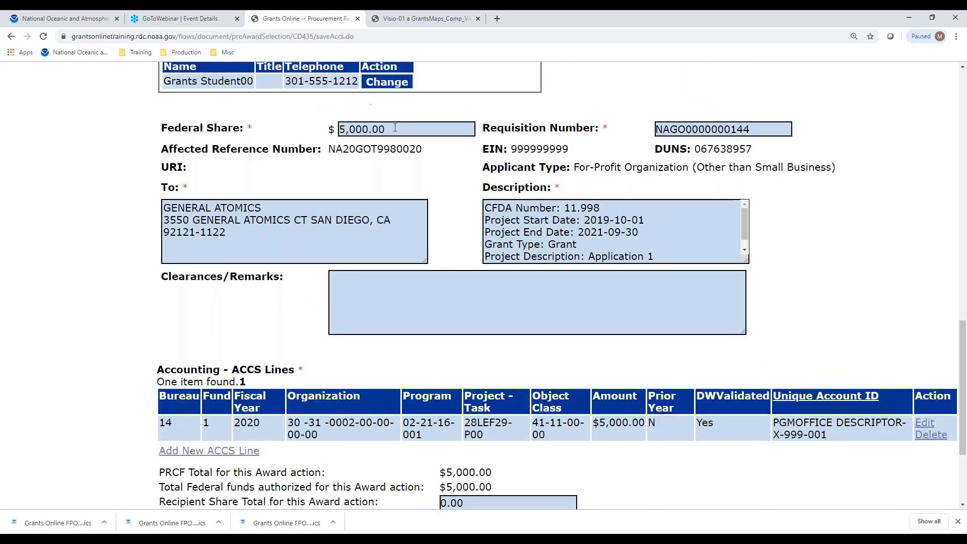
scroll(821, 257, "down", 2)
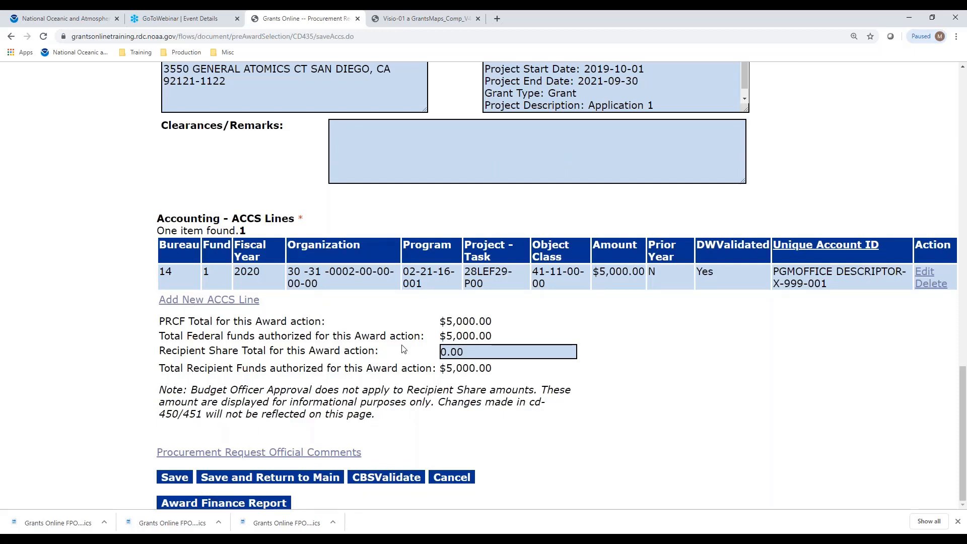
Replace the Recipient Share with 5000 and confirm its total reads 5,000.00.
left_click_drag(486, 350, 412, 358)
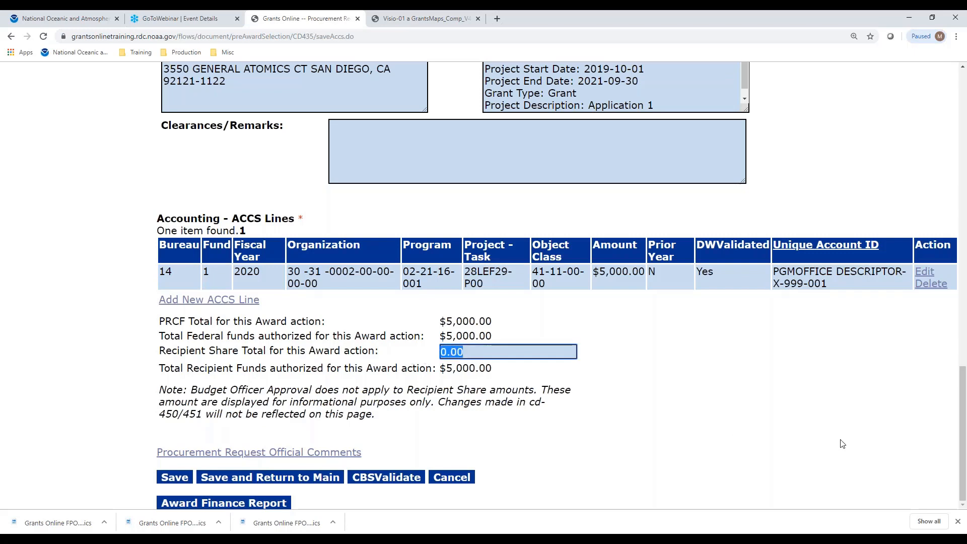
type("5")
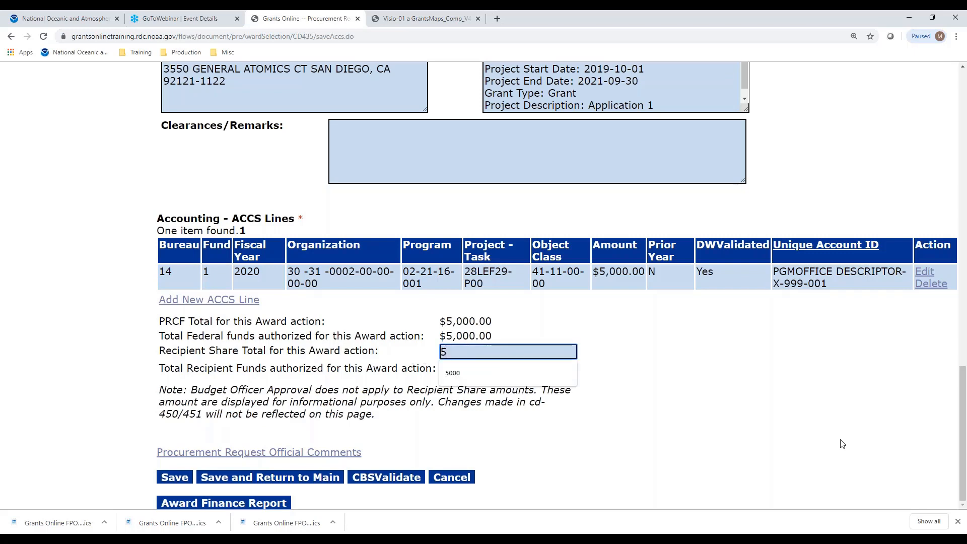
type("000")
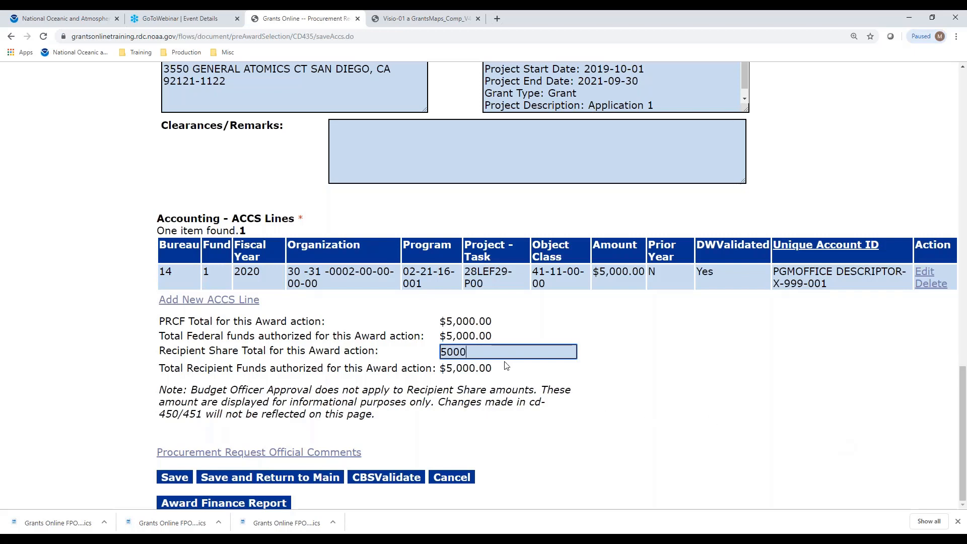
key("Return")
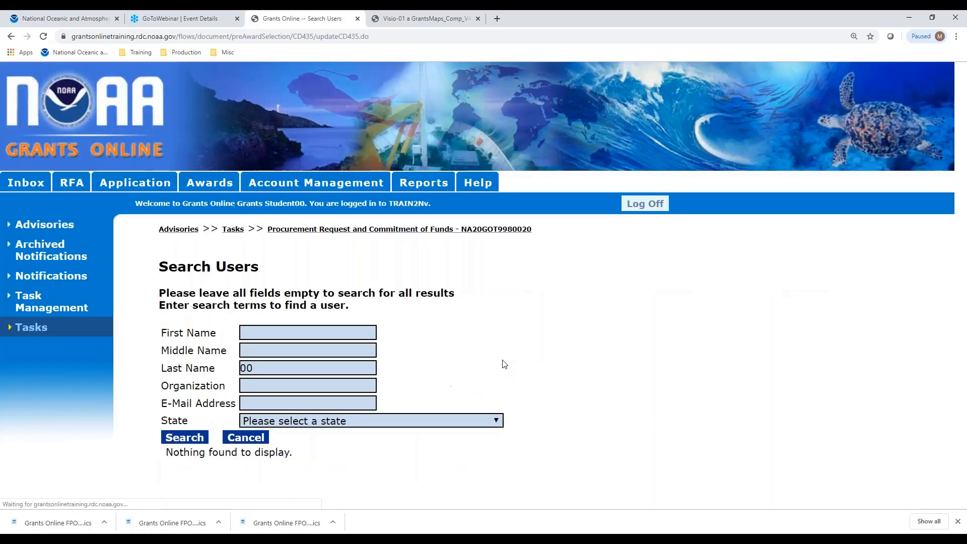
left_click(247, 437)
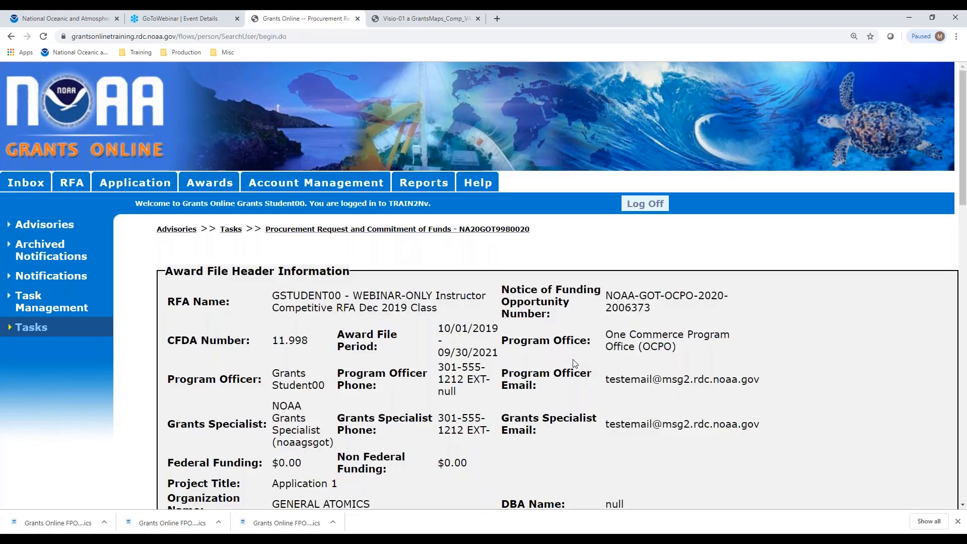
scroll(574, 364, "down", 20)
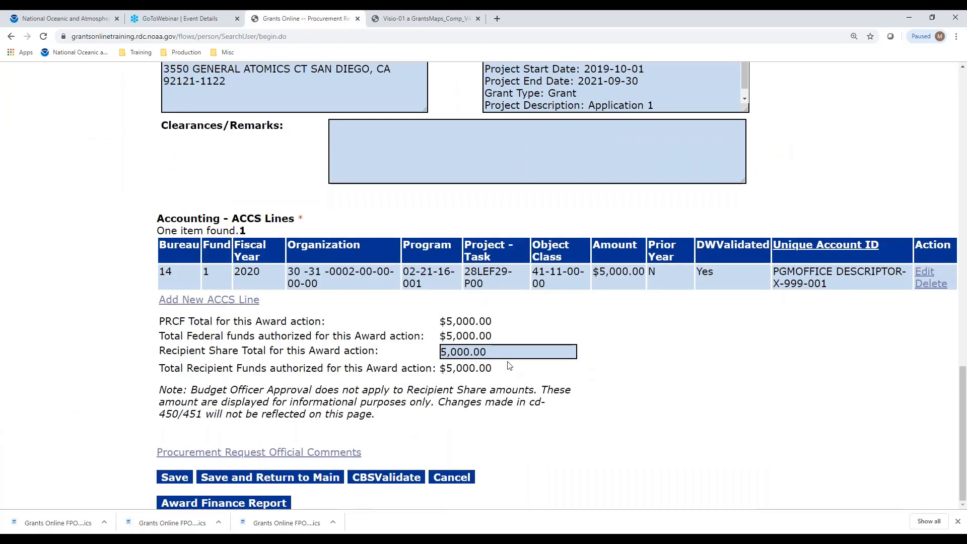
left_click(509, 353)
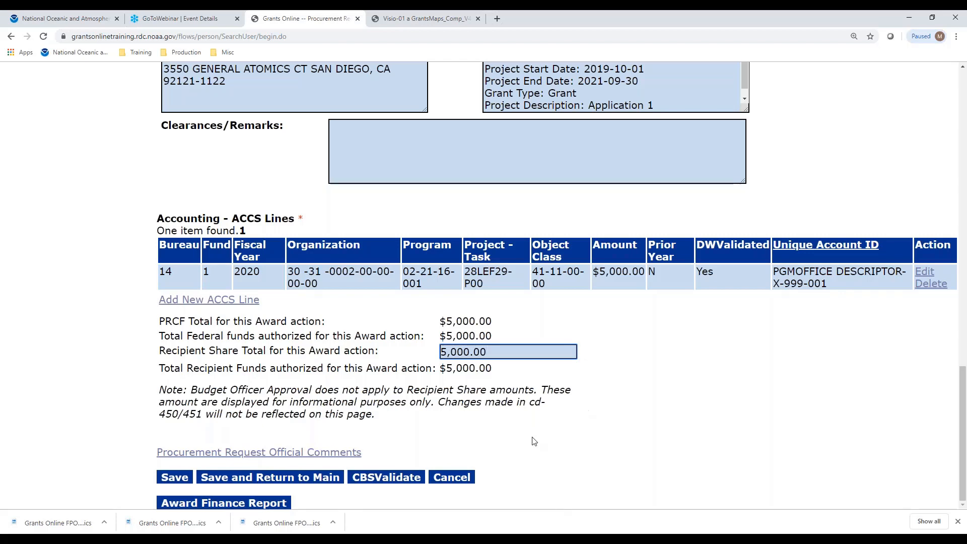
Run CBSValidate on the accounting lines, then save the request and return to main.
left_click(408, 479)
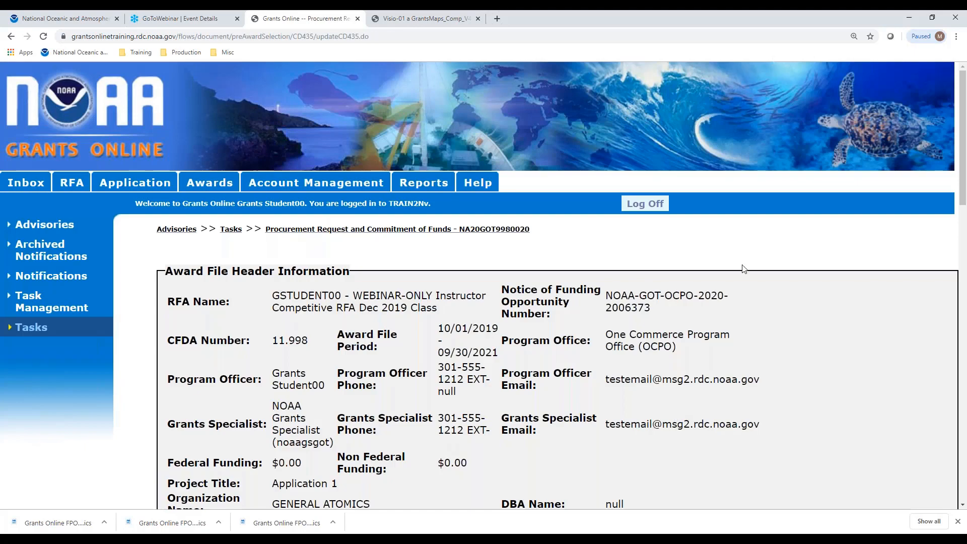
scroll(743, 269, "down", 5)
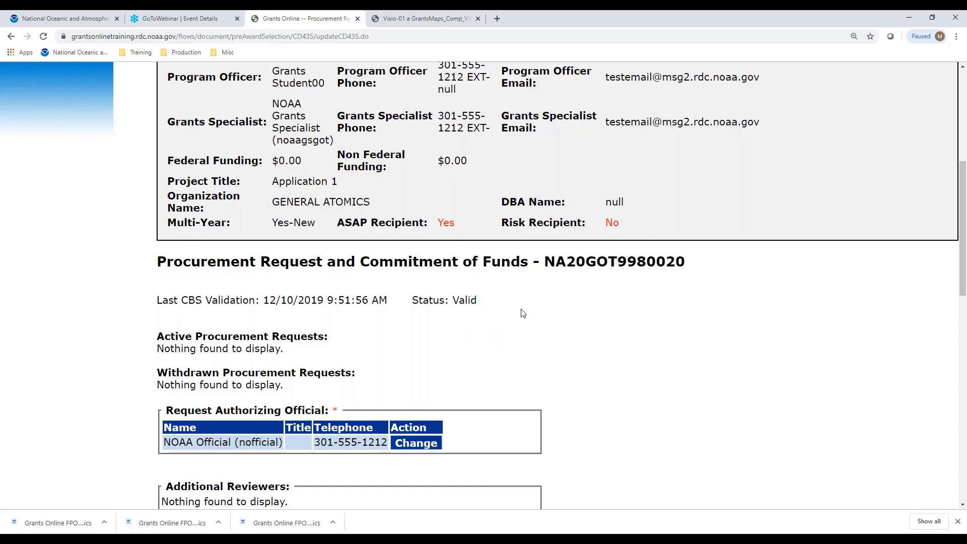
scroll(605, 272, "down", 10)
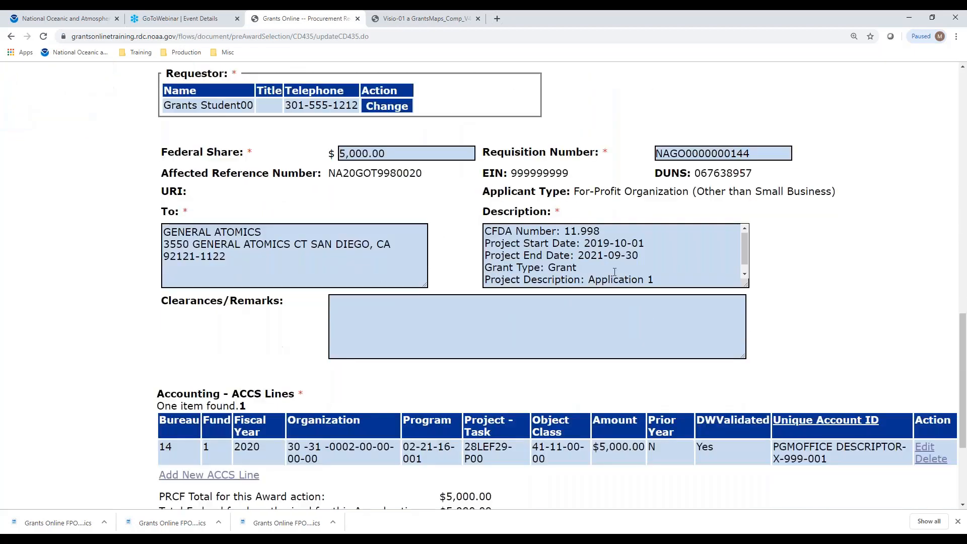
scroll(614, 282, "down", 3)
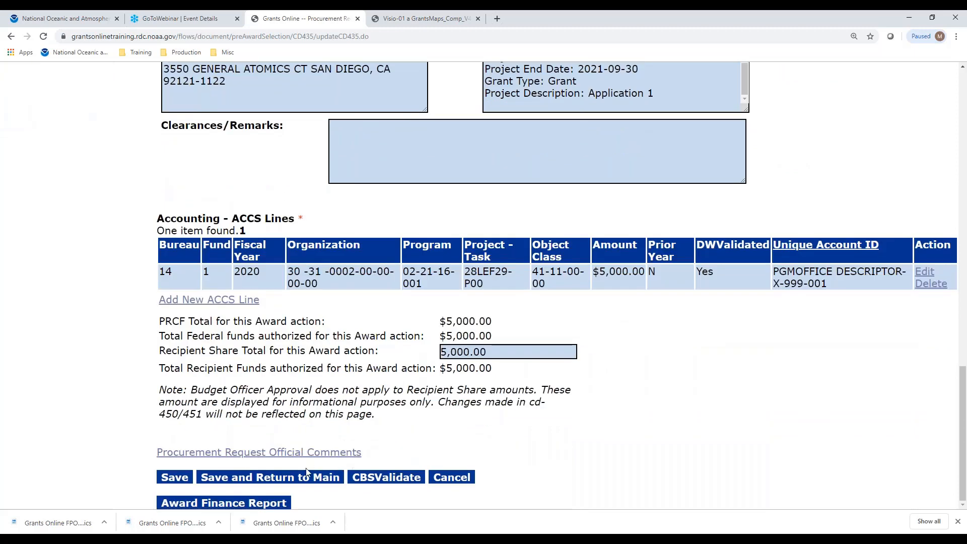
left_click(308, 477)
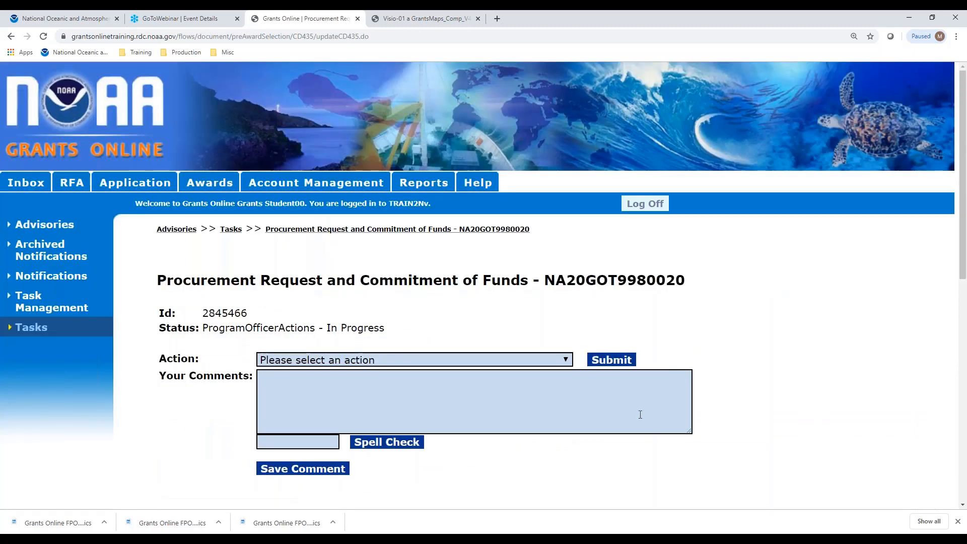
Submit and confirm the Forward Procurement Request to Requestor action.
left_click(565, 358)
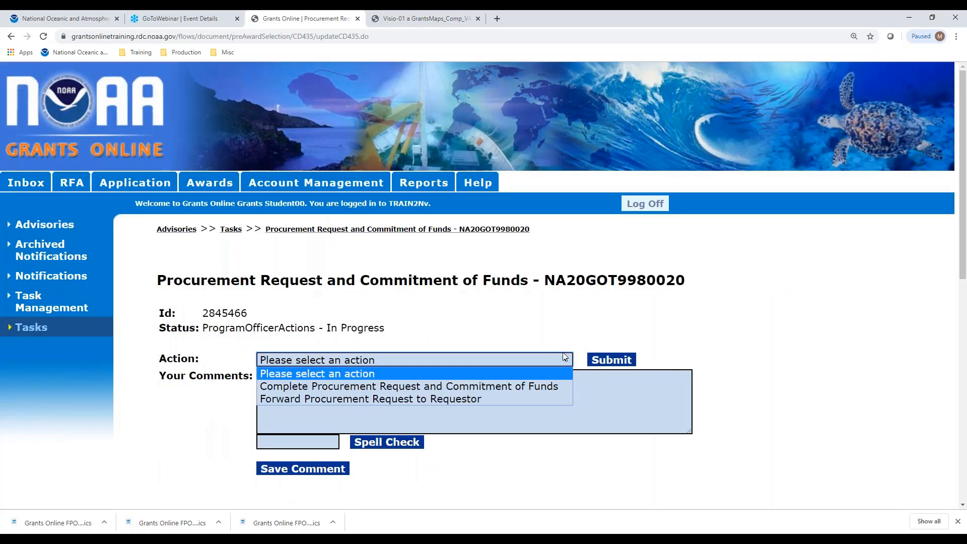
left_click(488, 399)
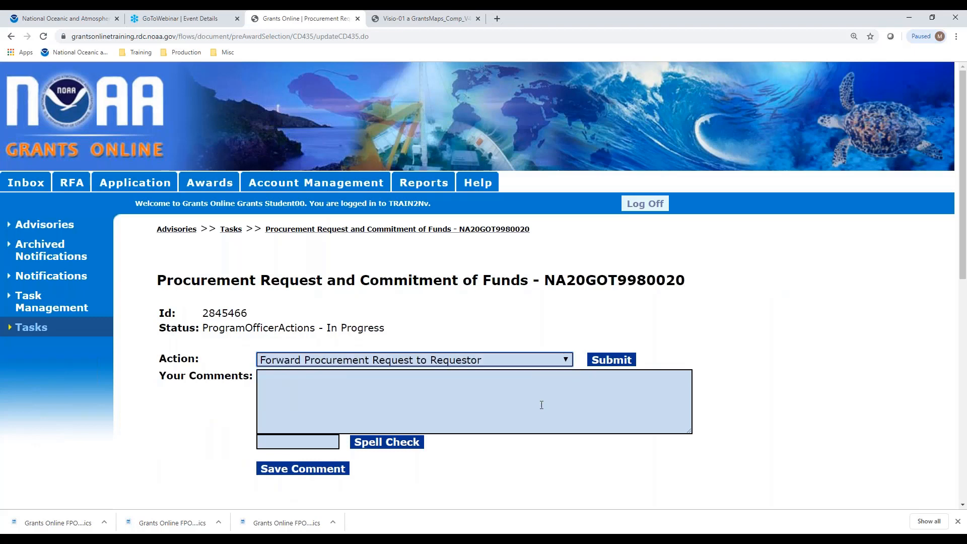
left_click(621, 360)
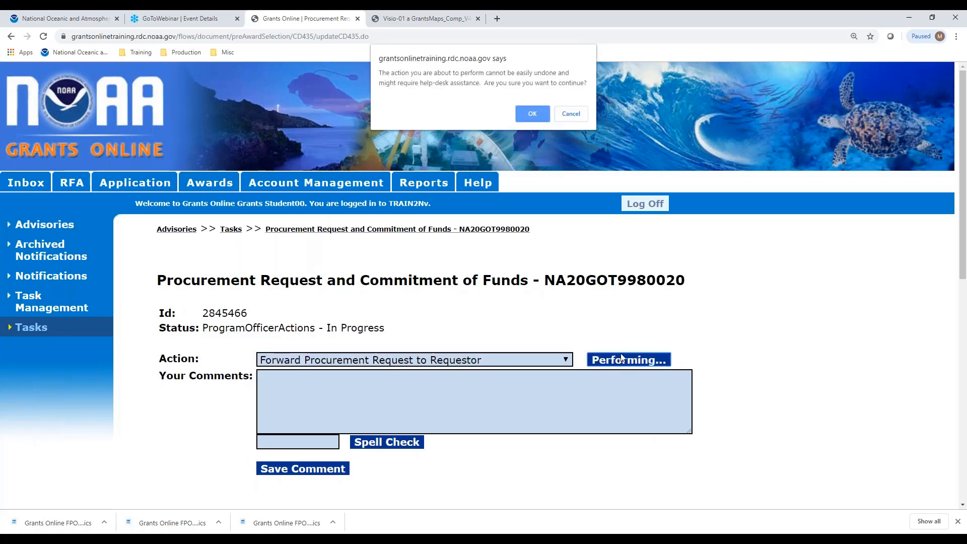
left_click(534, 113)
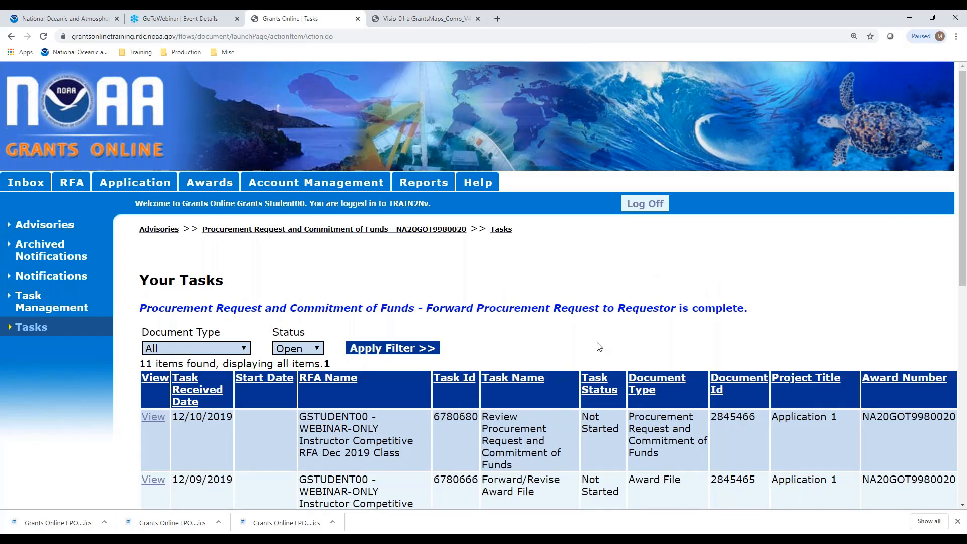
Approve the first Review Procurement Request task and confirm, then view the COMP-4 diagram.
left_click(149, 418)
left_click(368, 358)
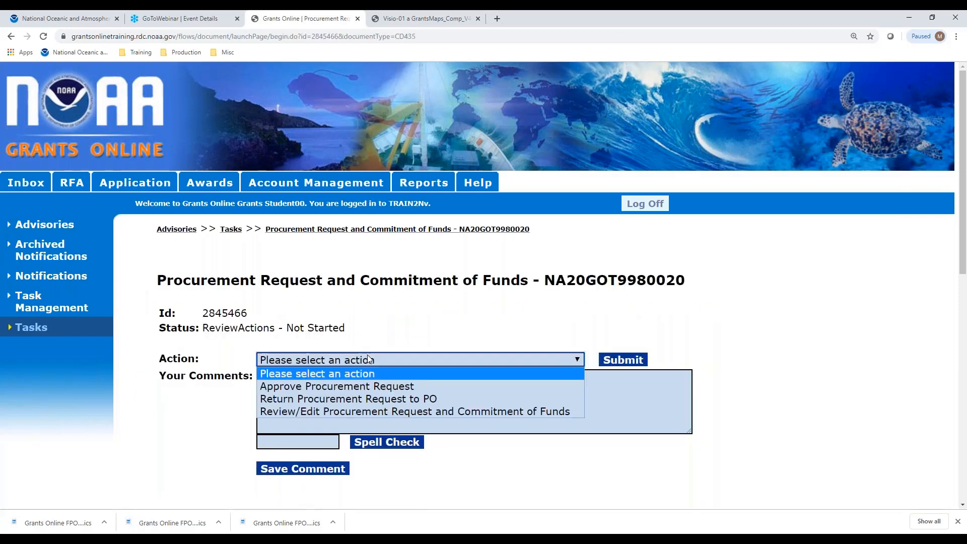
left_click(367, 387)
left_click(604, 360)
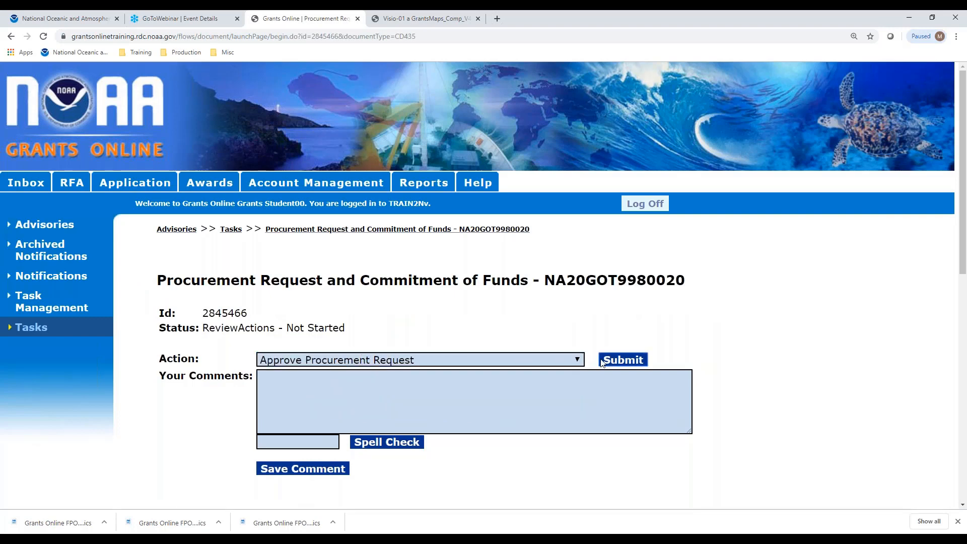
left_click(535, 114)
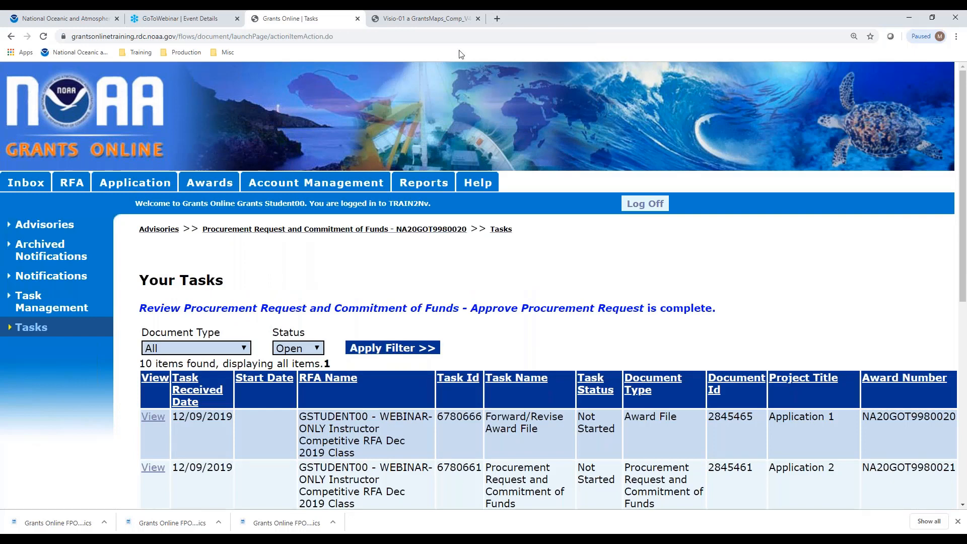
left_click(436, 22)
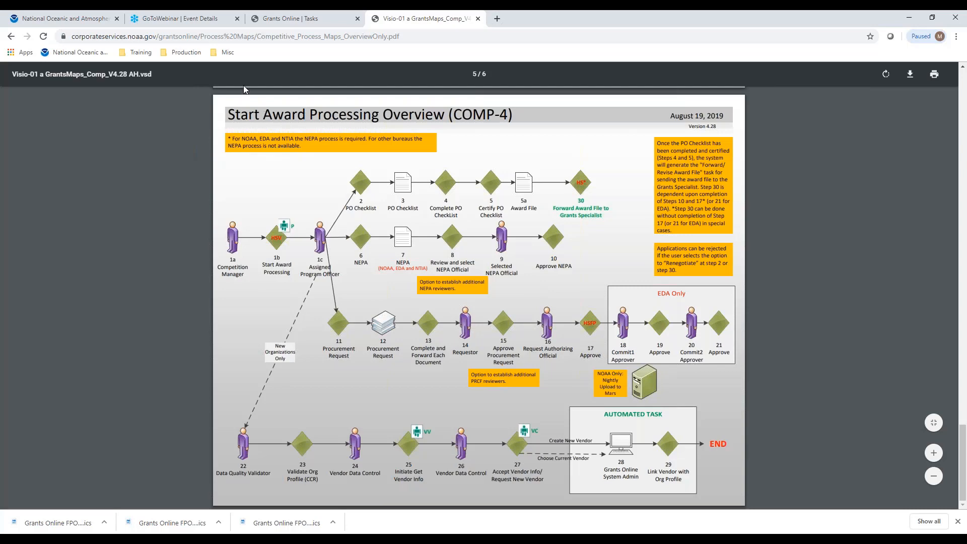
Return to the Grants Online tasks tab and log off the current user.
left_click(290, 18)
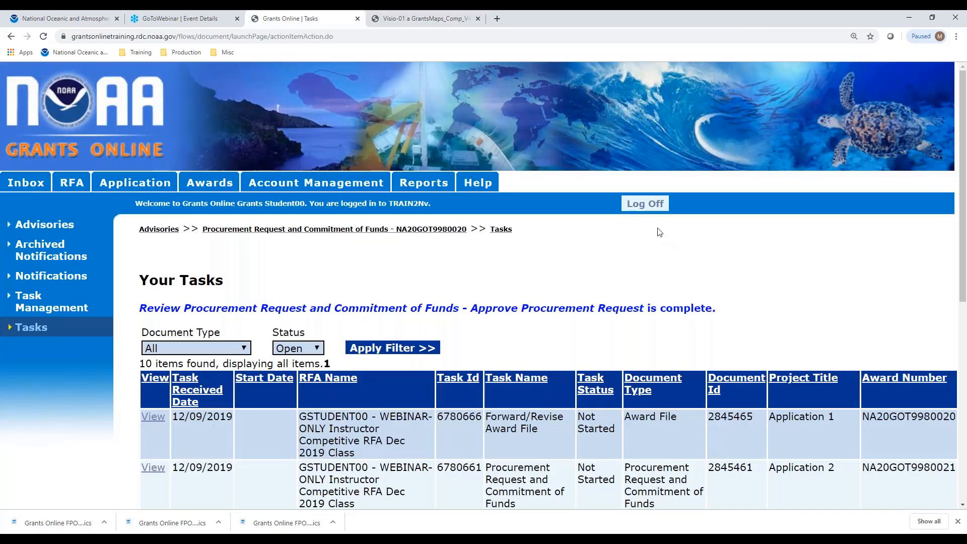
left_click(647, 207)
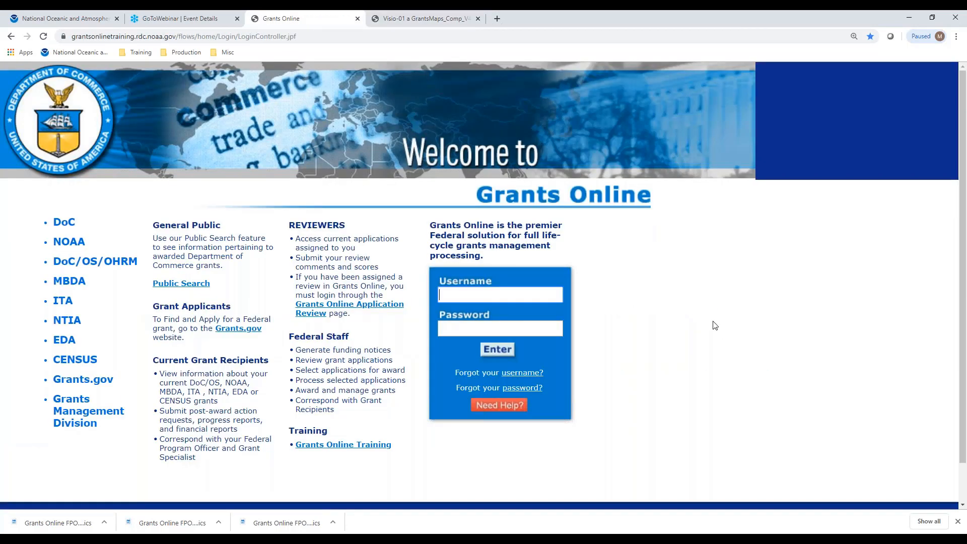
Log in with the NOAA Official's saved username and password, accepting the usage notice.
type("nofficial")
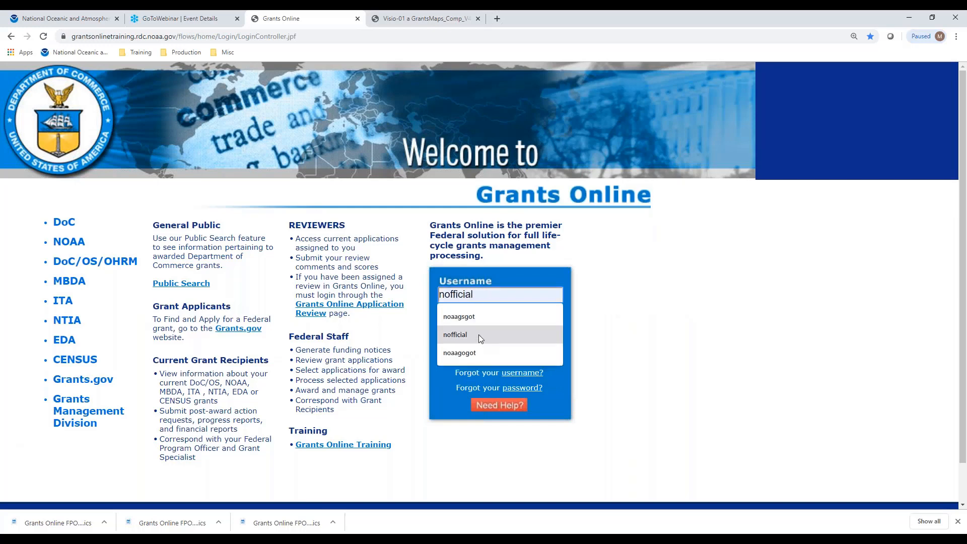
left_click(478, 334)
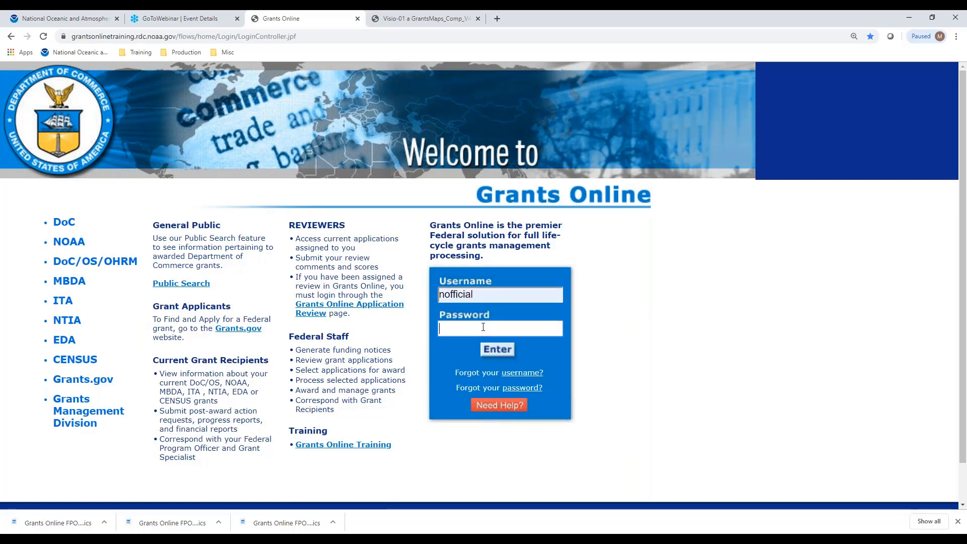
type("**********")
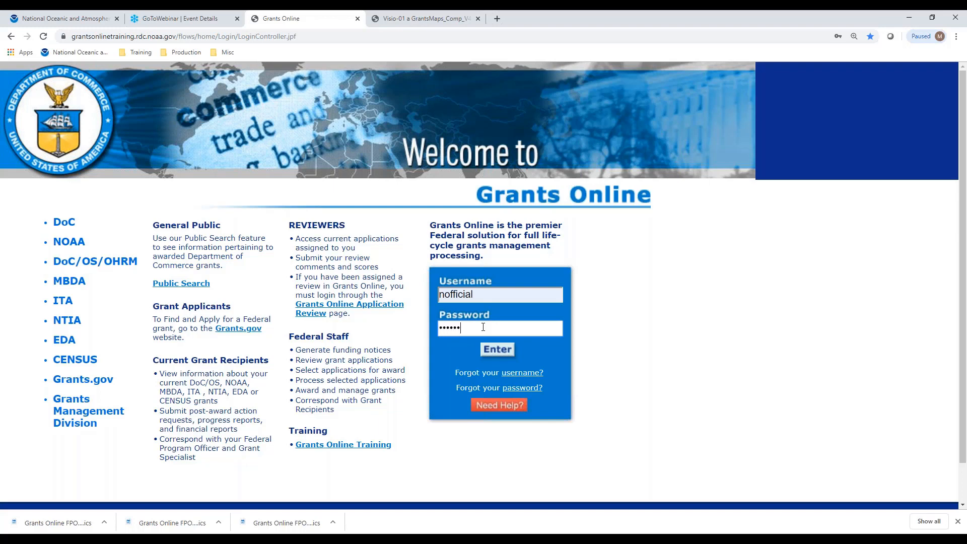
type("*****")
key("Return")
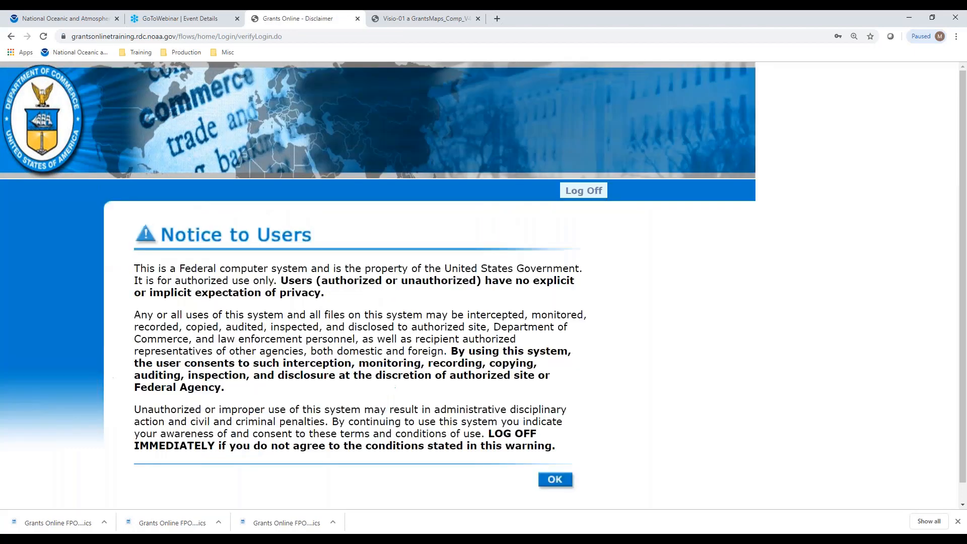
left_click(551, 480)
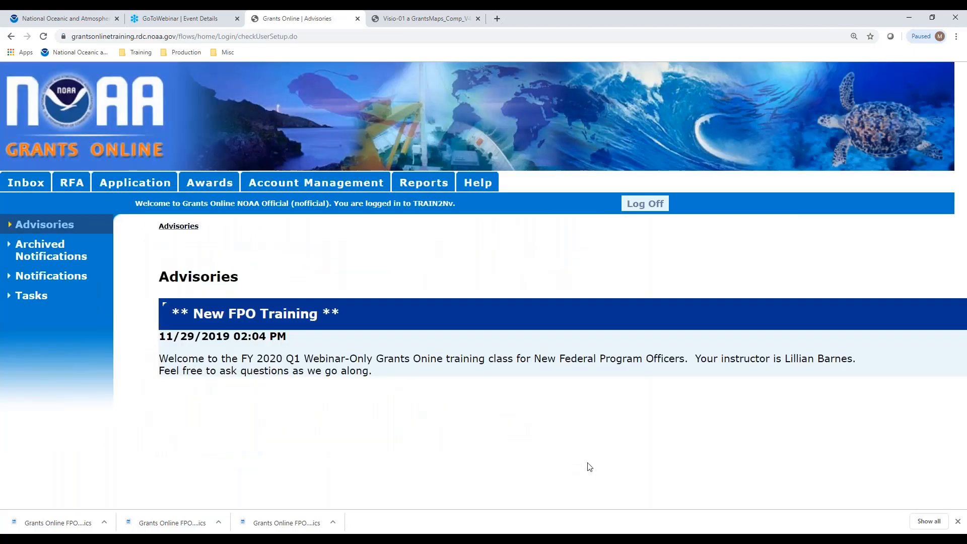
Open the official's Review Procurement Request task and submit the Review/Edit Procurement Request action.
left_click(43, 298)
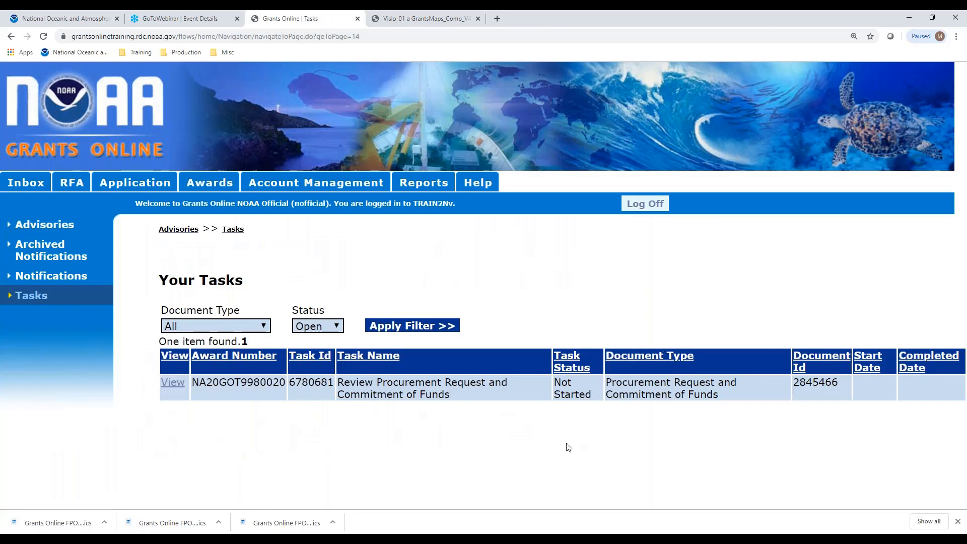
left_click(174, 383)
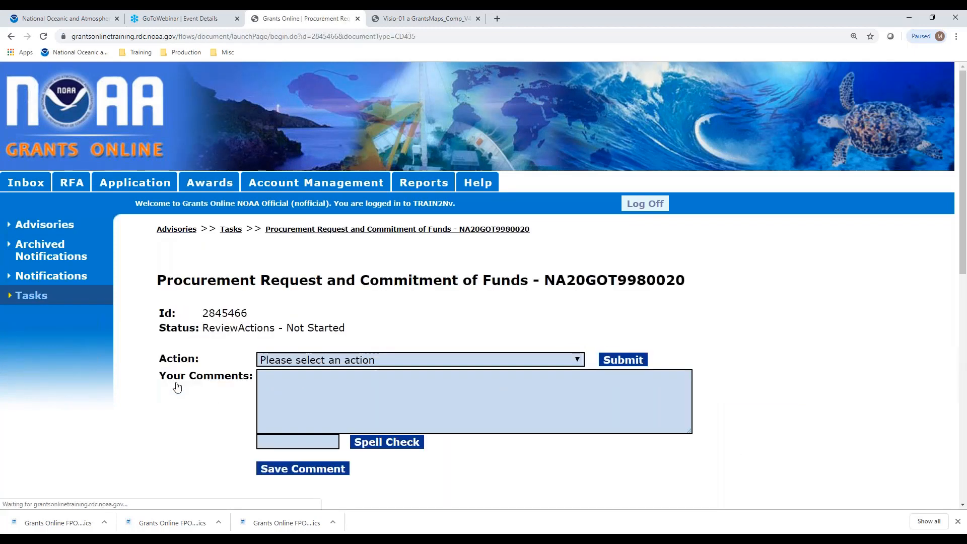
left_click(440, 361)
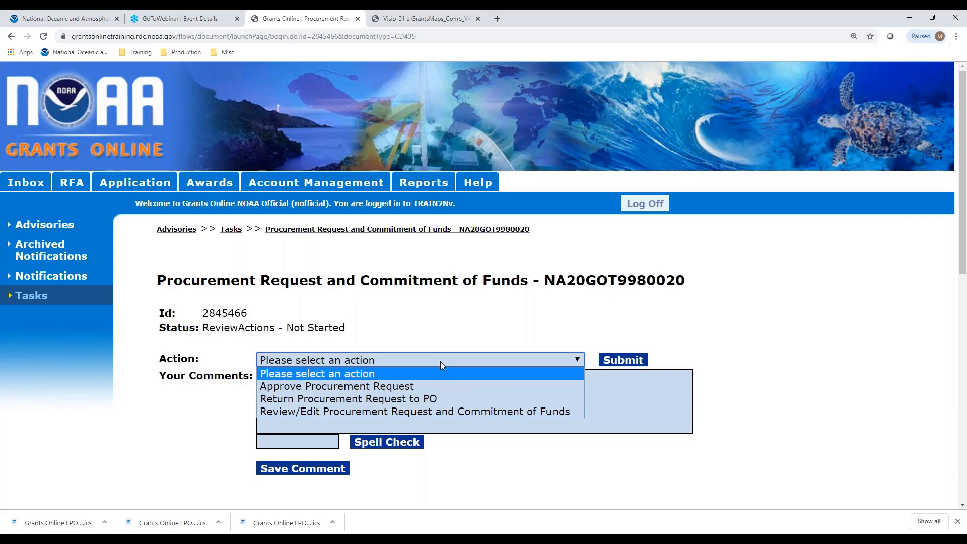
left_click(450, 413)
left_click(616, 362)
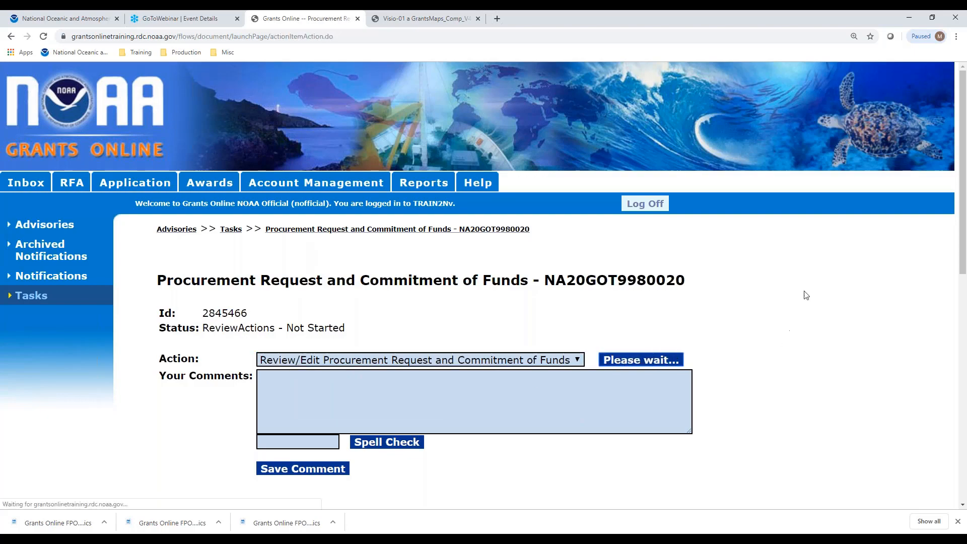
Look over the NA20GOT9980020 ACCS line and totals, then save and return to main.
scroll(806, 295, "down", 10)
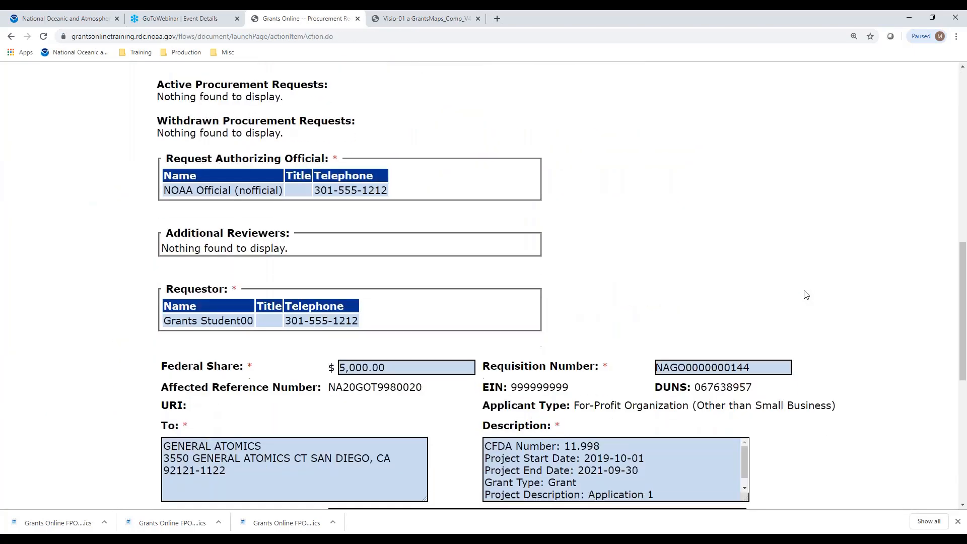
scroll(805, 295, "down", 8)
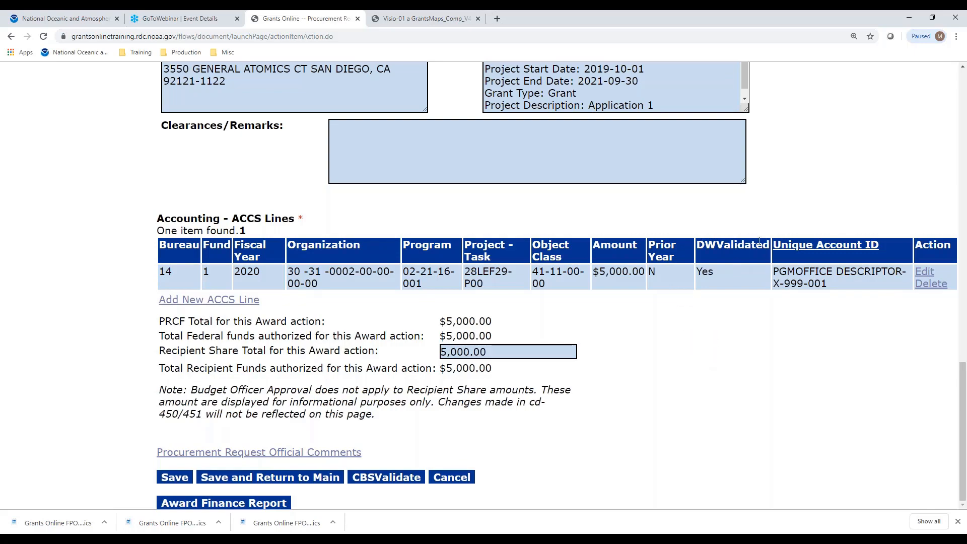
scroll(800, 235, "up", 3)
scroll(800, 235, "up", 8)
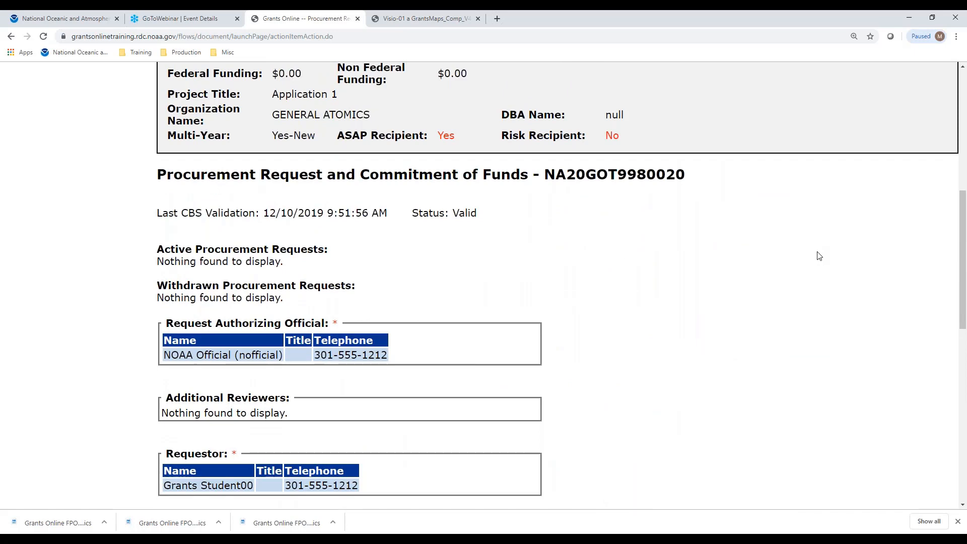
scroll(820, 254, "down", 9)
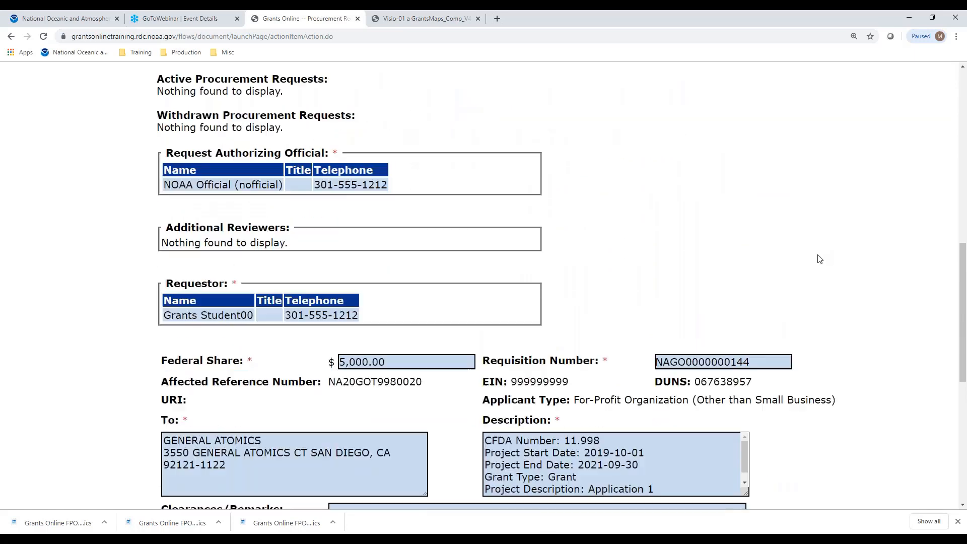
scroll(819, 264, "down", 2)
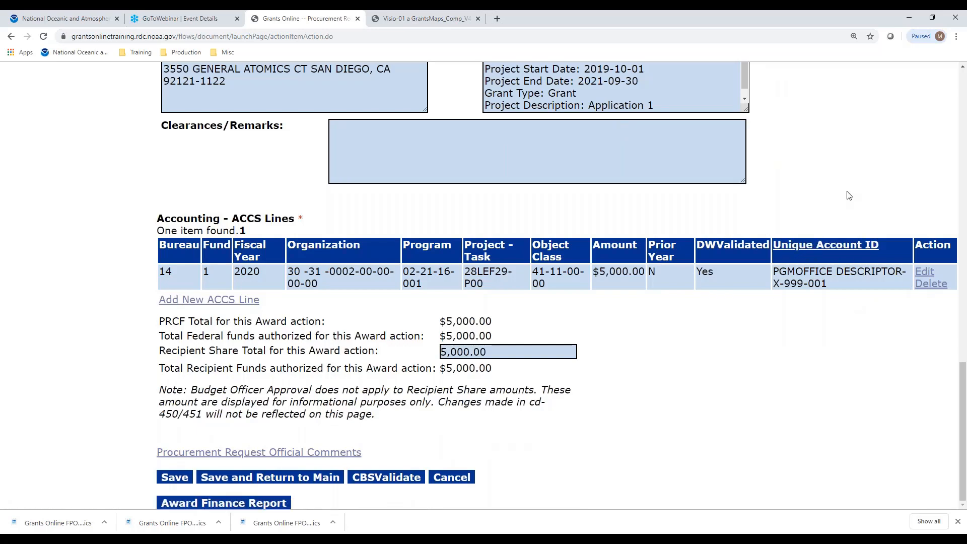
scroll(847, 191, "up", 11)
scroll(857, 212, "down", 11)
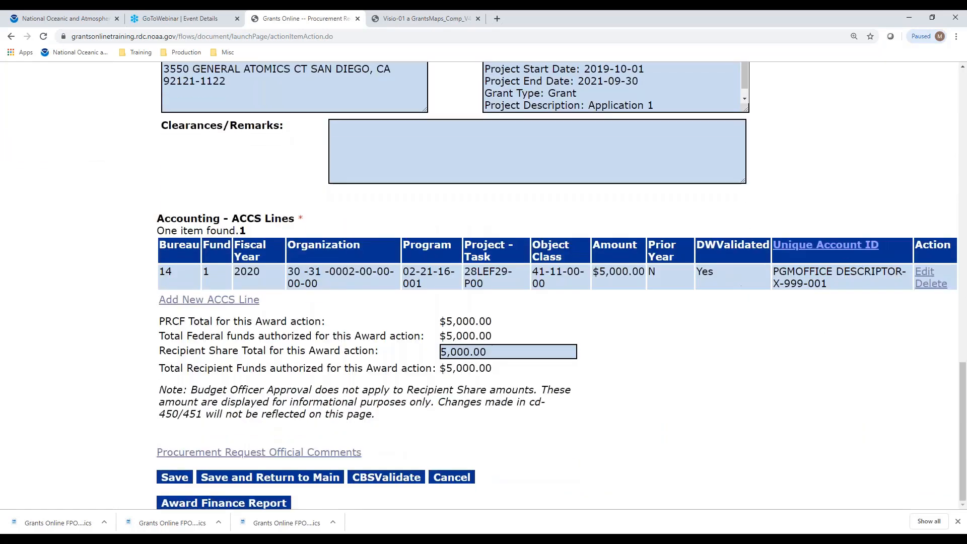
left_click(293, 482)
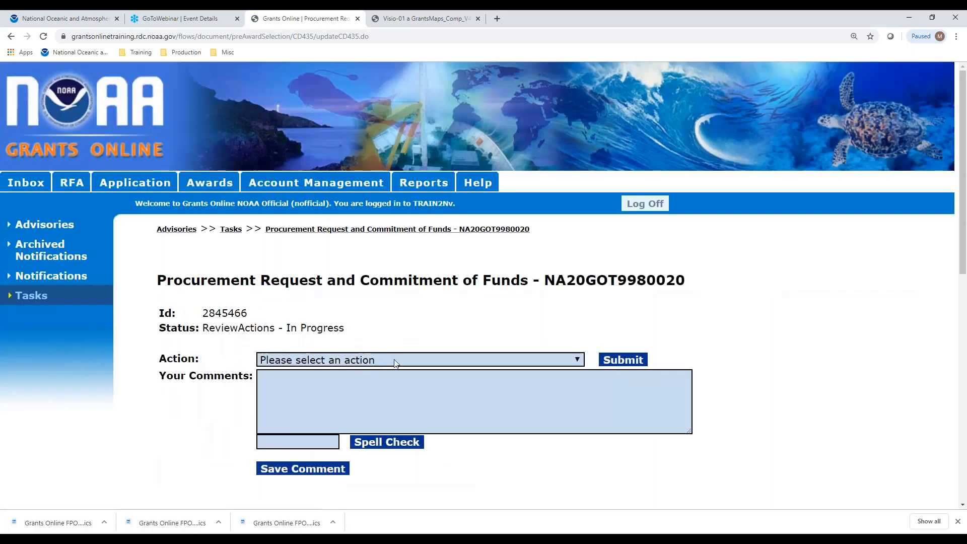
Submit Approve Procurement Request for NA20GOT9980020 and confirm it in the dialog.
left_click(394, 360)
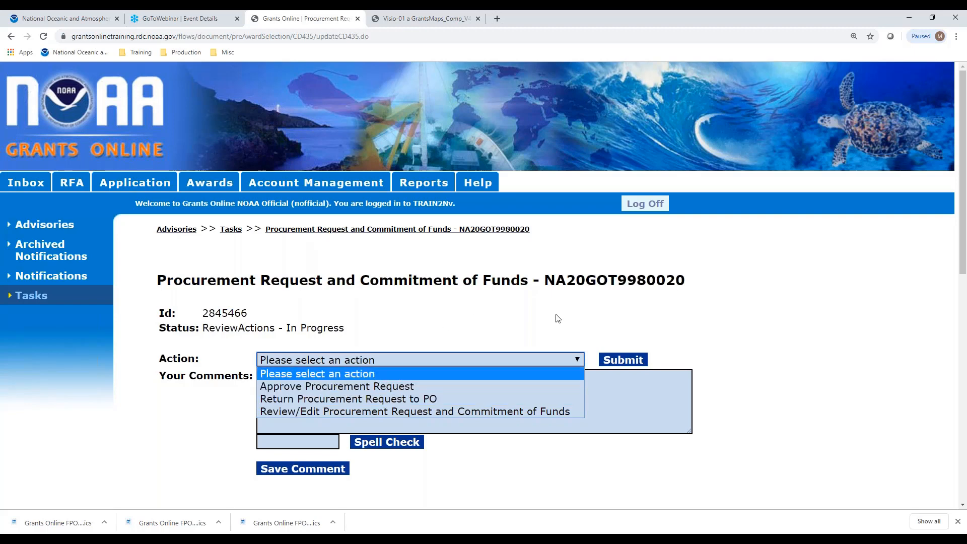
left_click(845, 334)
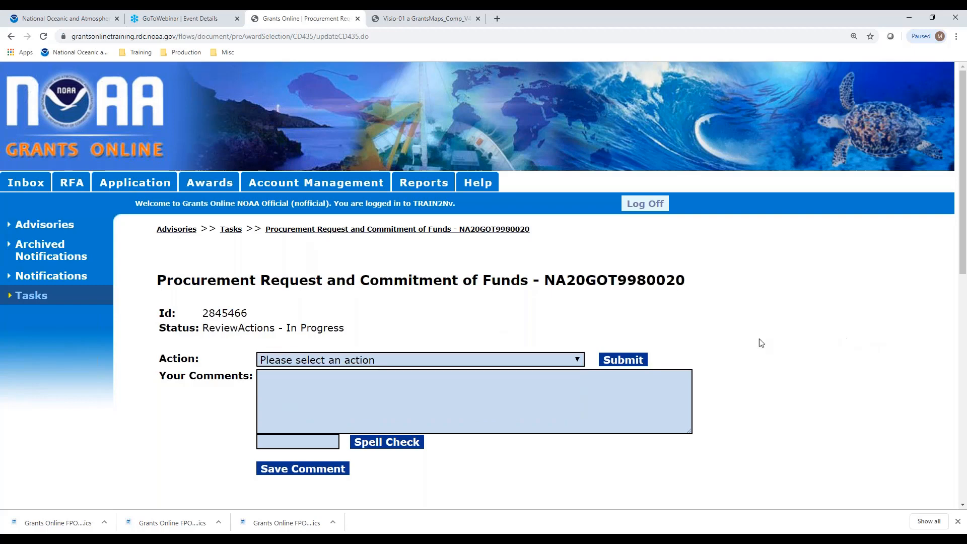
left_click(562, 360)
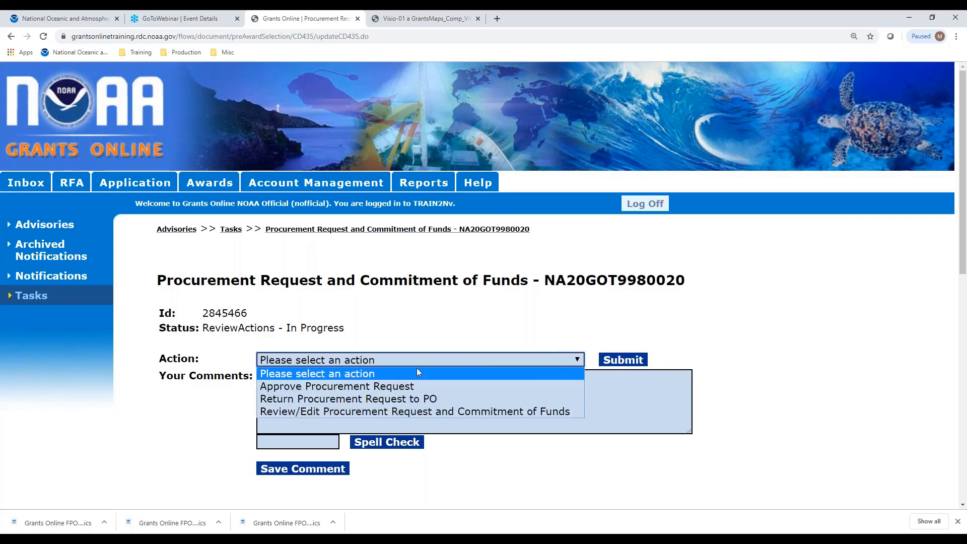
left_click(361, 390)
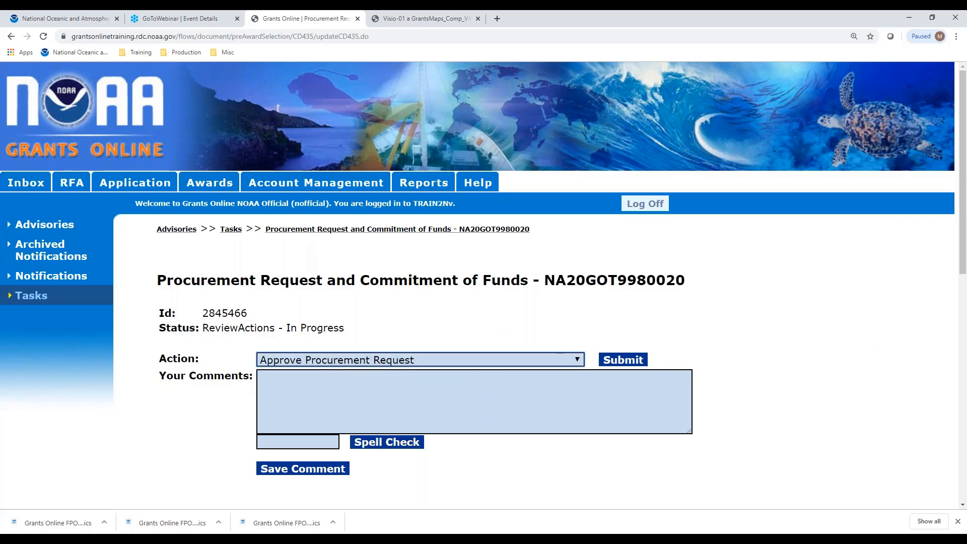
left_click(634, 360)
left_click(533, 114)
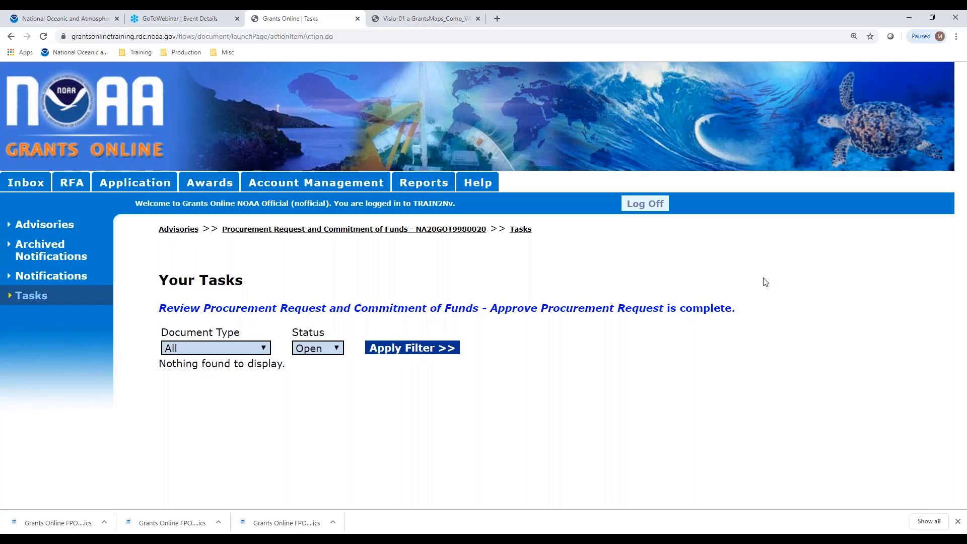
Glance at the workflow diagram PDF, then log off Grants Online.
left_click(425, 25)
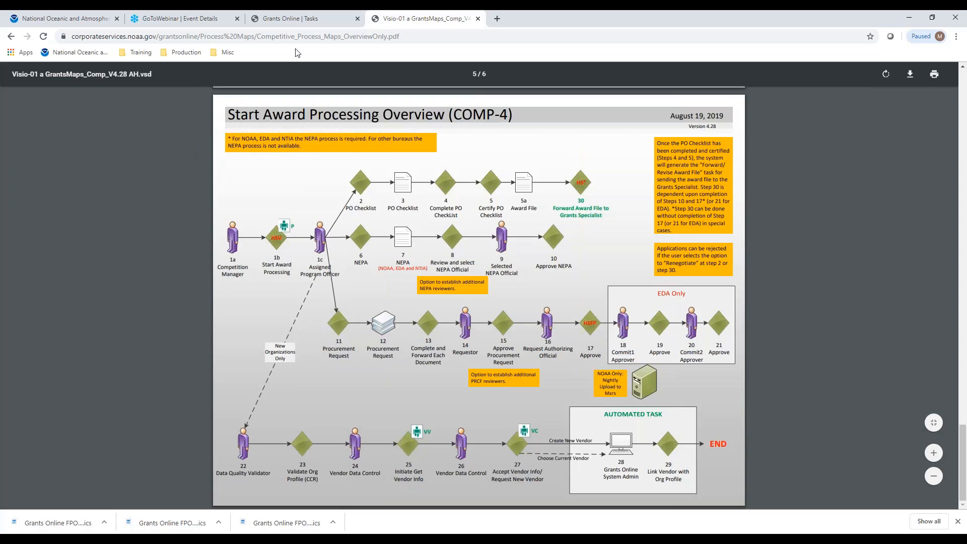
left_click(289, 20)
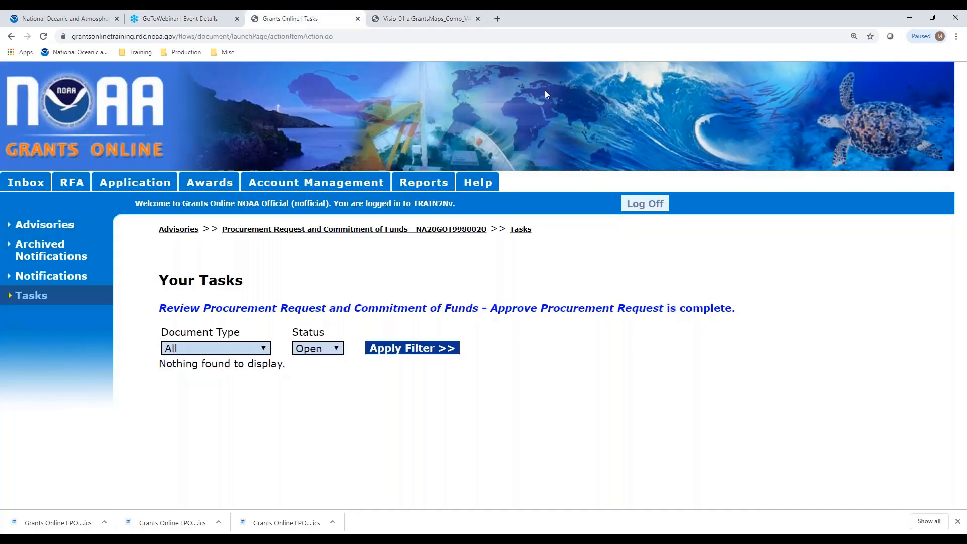
left_click(657, 209)
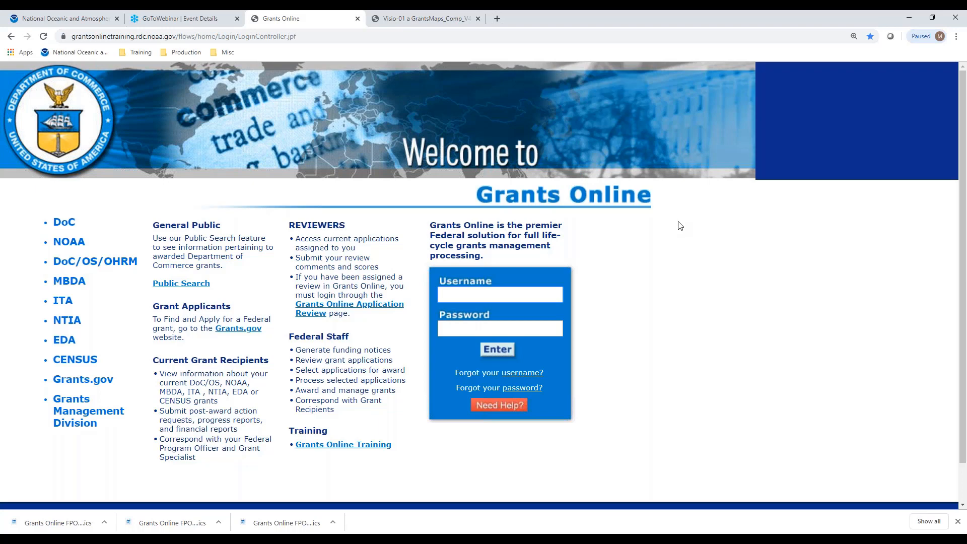
Sign in as the program officer with the saved username and password, acknowledge the notice, and show Tasks.
type("gstudent")
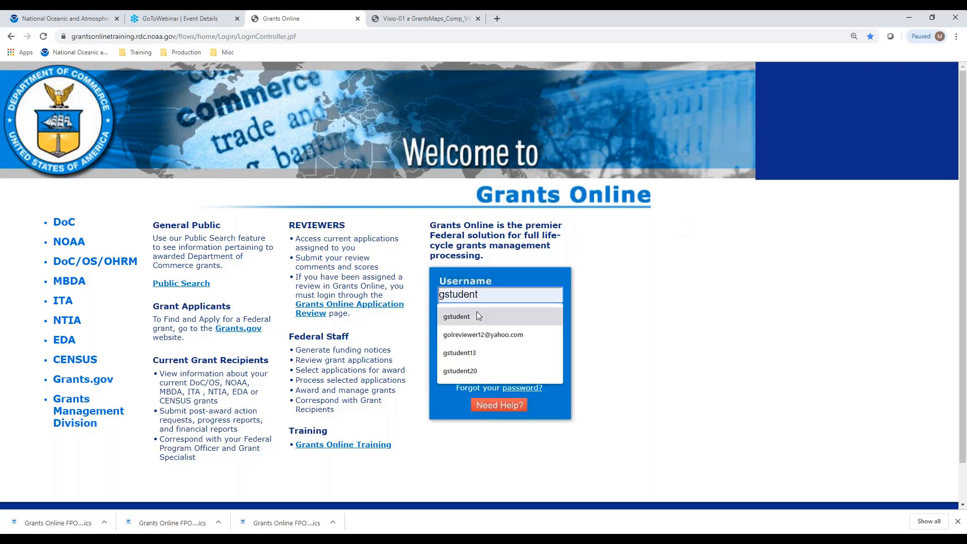
left_click(476, 316)
left_click(491, 325)
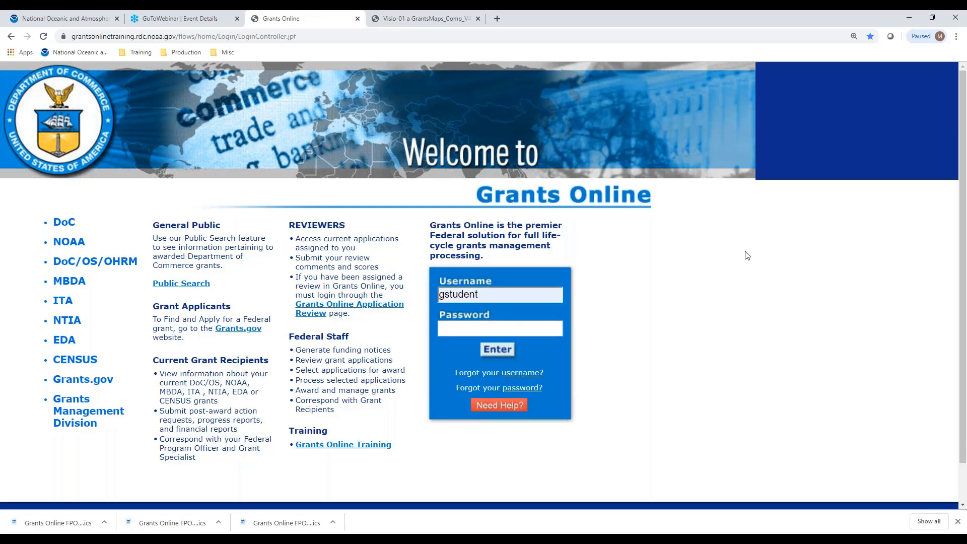
type("************")
key("Return")
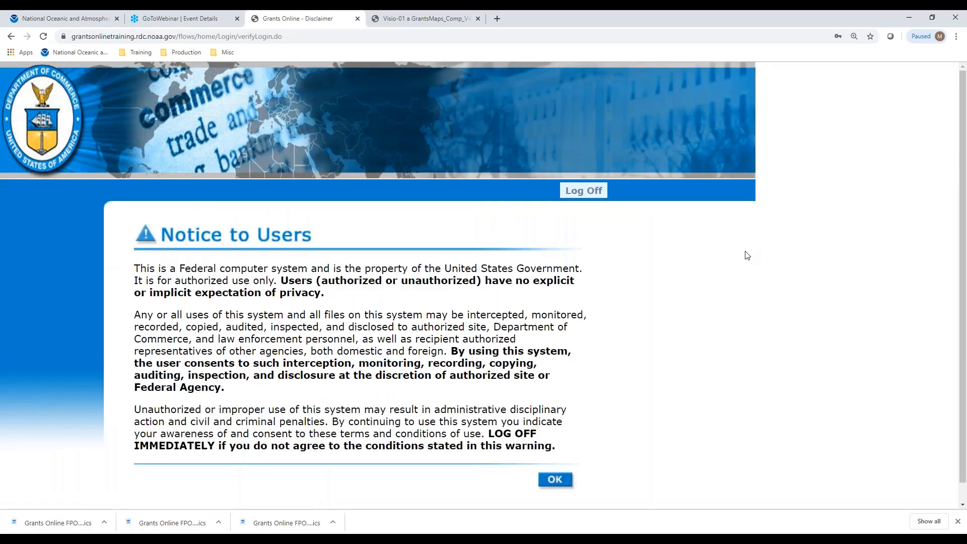
left_click(556, 481)
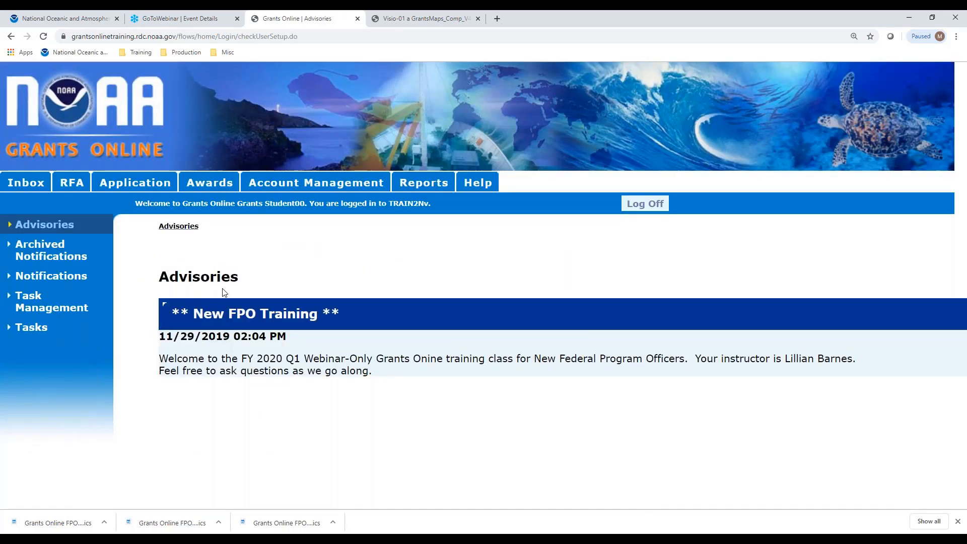
left_click(31, 328)
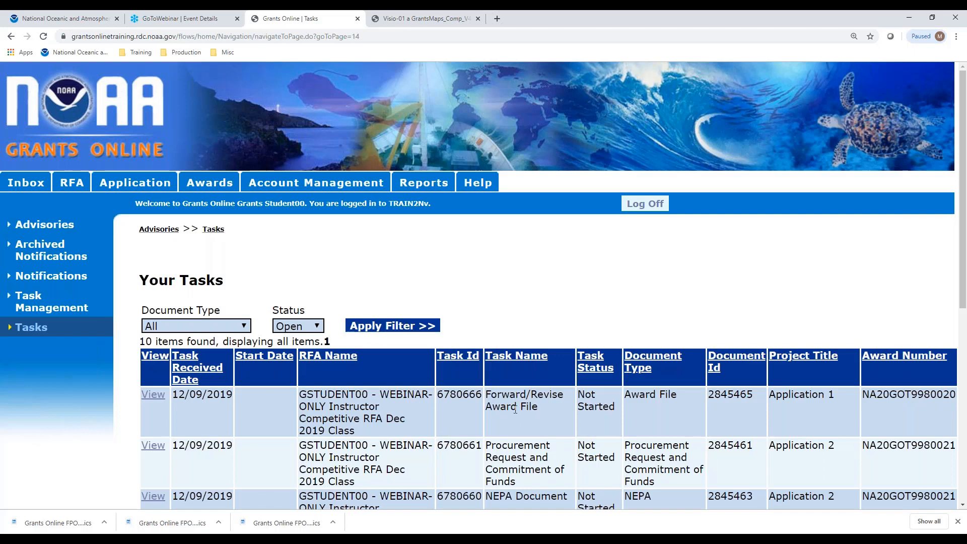
Open the Forward/Revise Award File task, review its page, then return to the Start Award Processing Overview diagram.
left_click(162, 398)
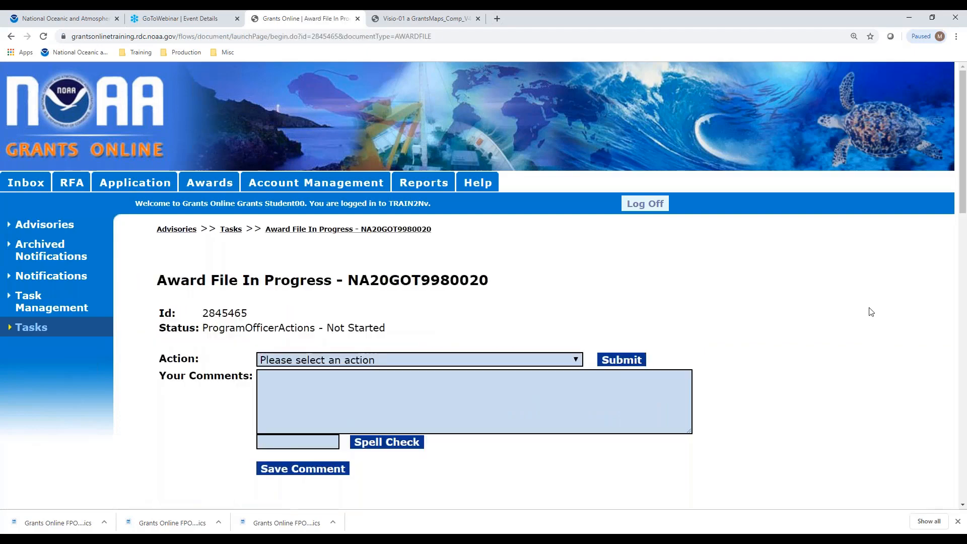
scroll(847, 309, "down", 7)
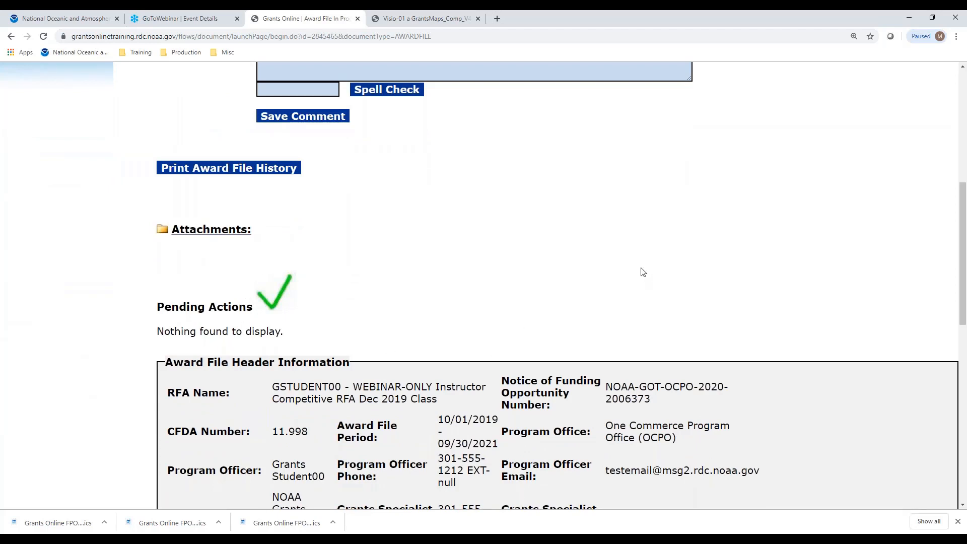
scroll(643, 272, "up", 4)
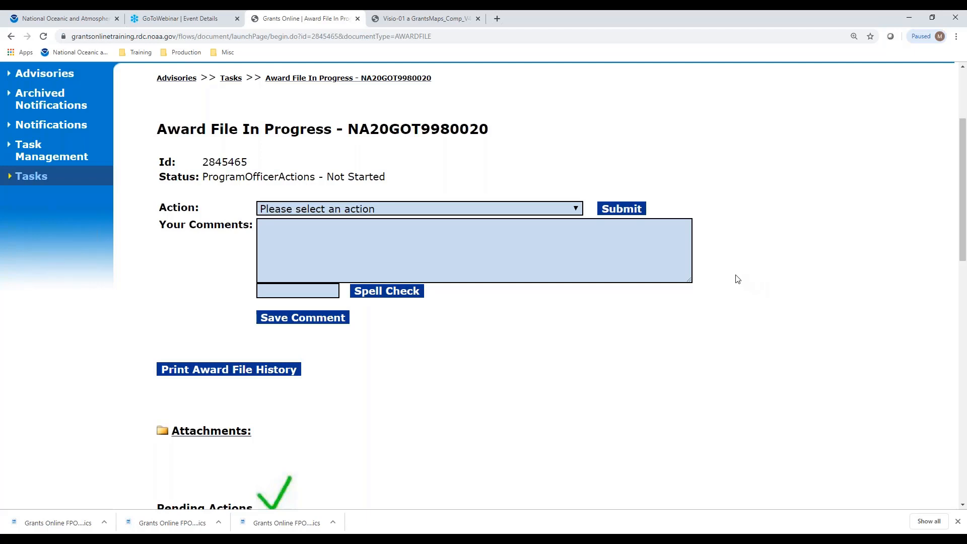
scroll(816, 243, "down", 3)
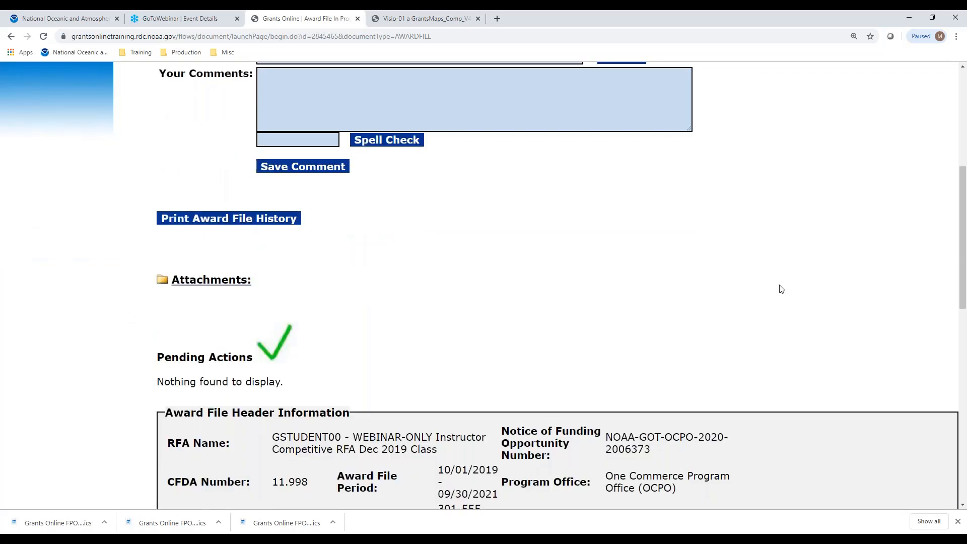
scroll(780, 280, "up", 2)
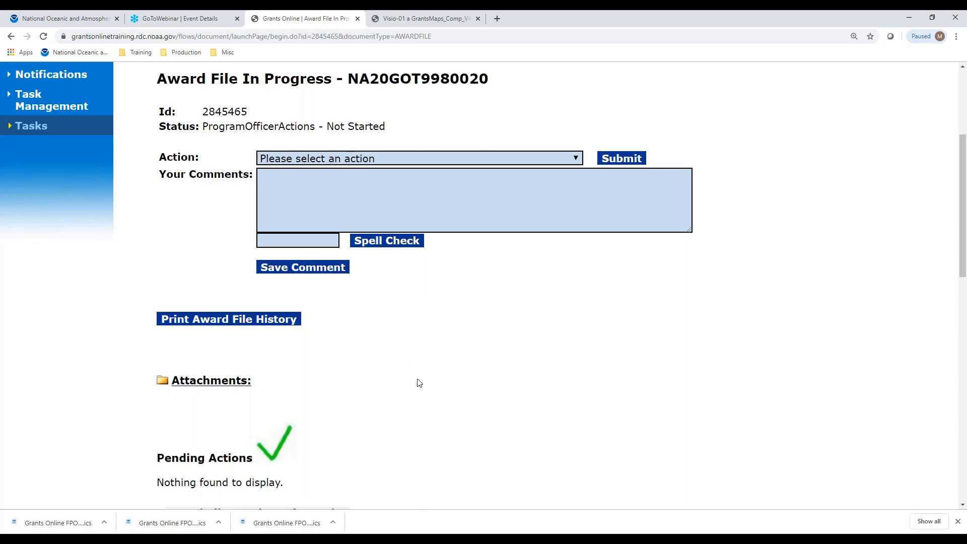
scroll(521, 398, "down", 3)
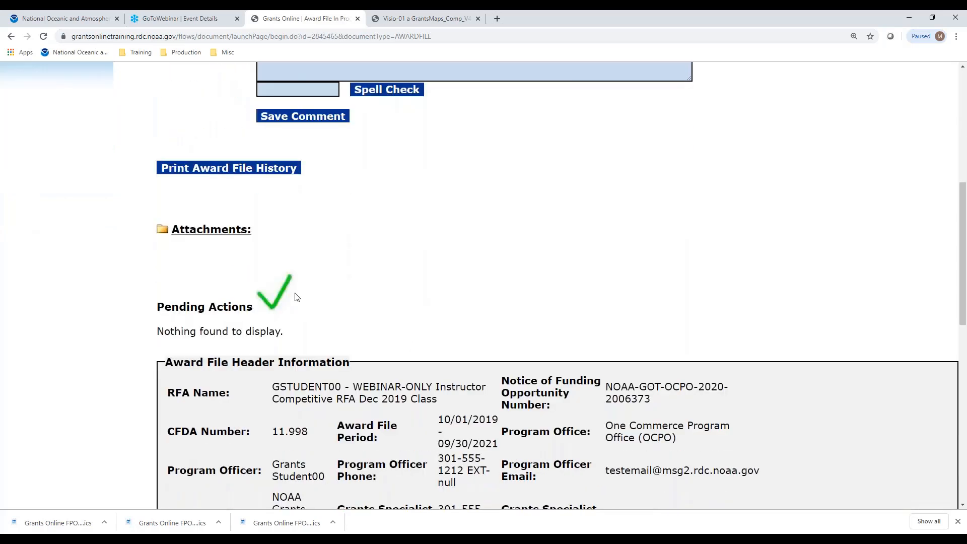
scroll(600, 323, "up", 3)
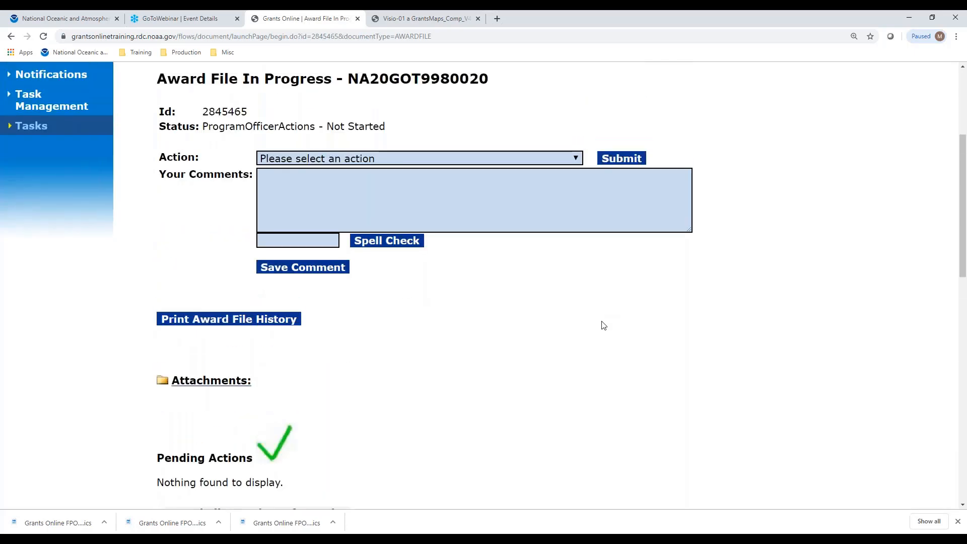
left_click(417, 18)
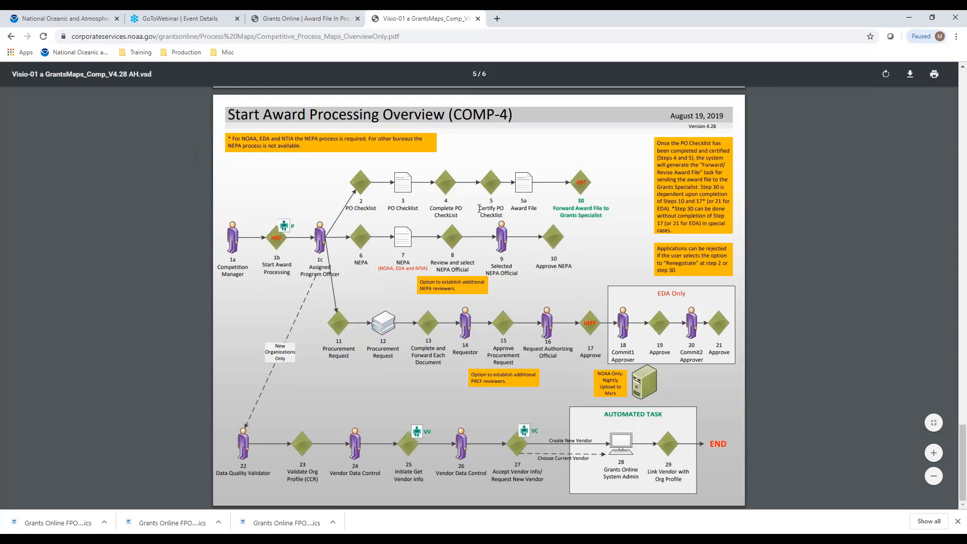
Return to the Award File In Progress page for NA20GOT9980020 and expand its Action dropdown.
left_click(302, 25)
left_click(414, 158)
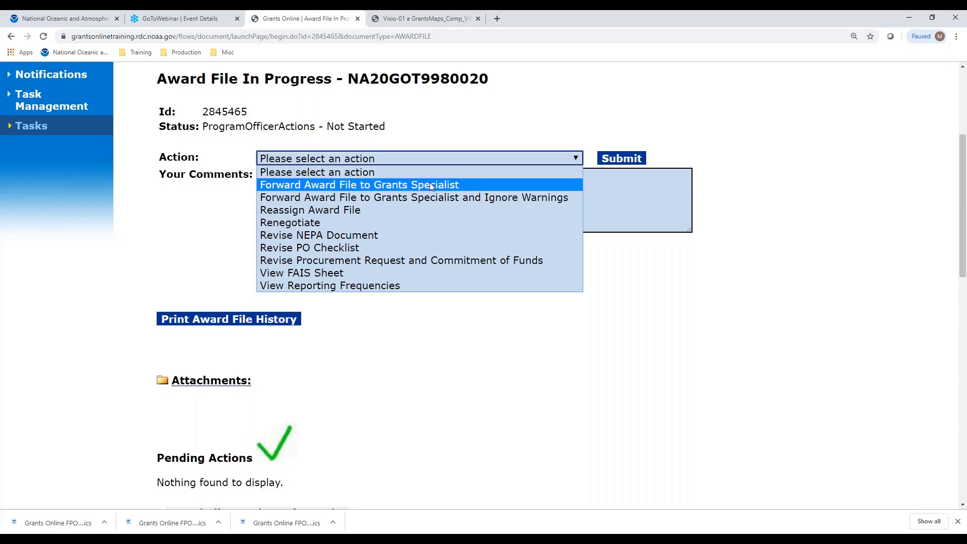
Choose Forward Award File to Grants Specialist and save the comment 'All due diligence from the Program Office standpoint has been completed. This application package is being submitted for final award processing.'.
left_click(423, 184)
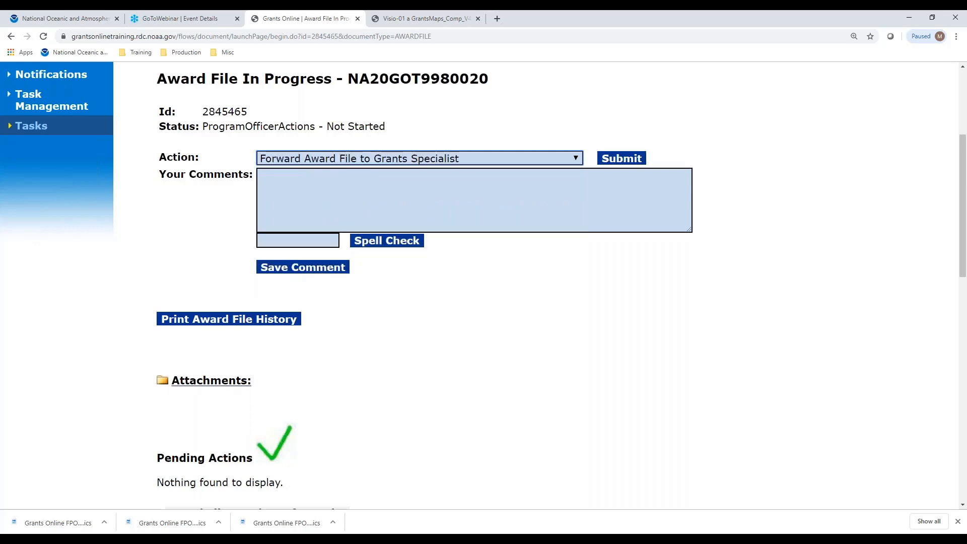
left_click(419, 191)
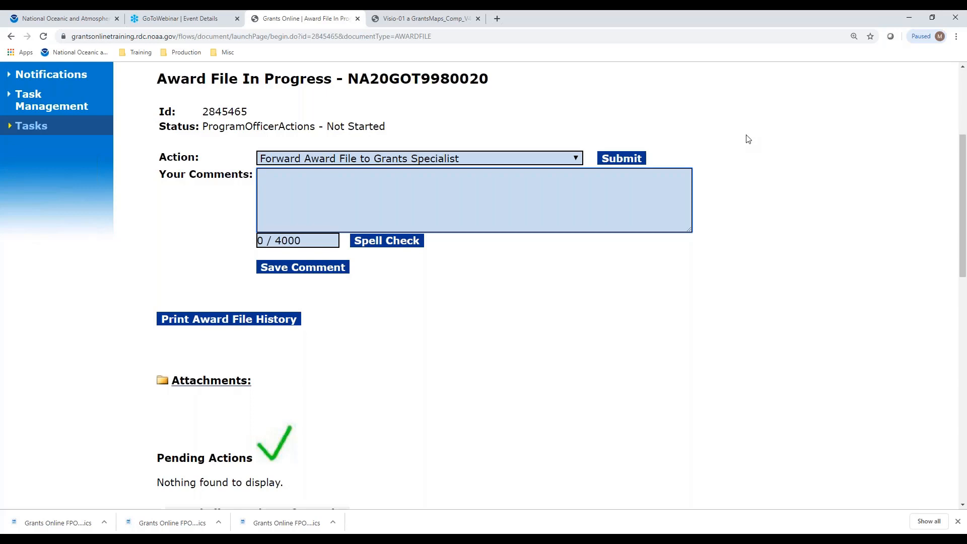
type("All due dili")
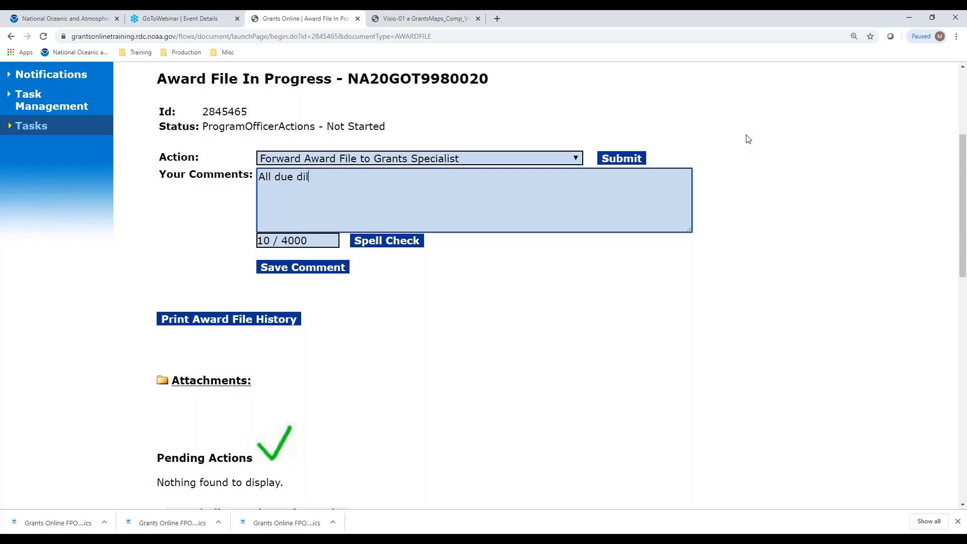
key("BackSpace")
key("BackSpace")
type("ligence from the Prog")
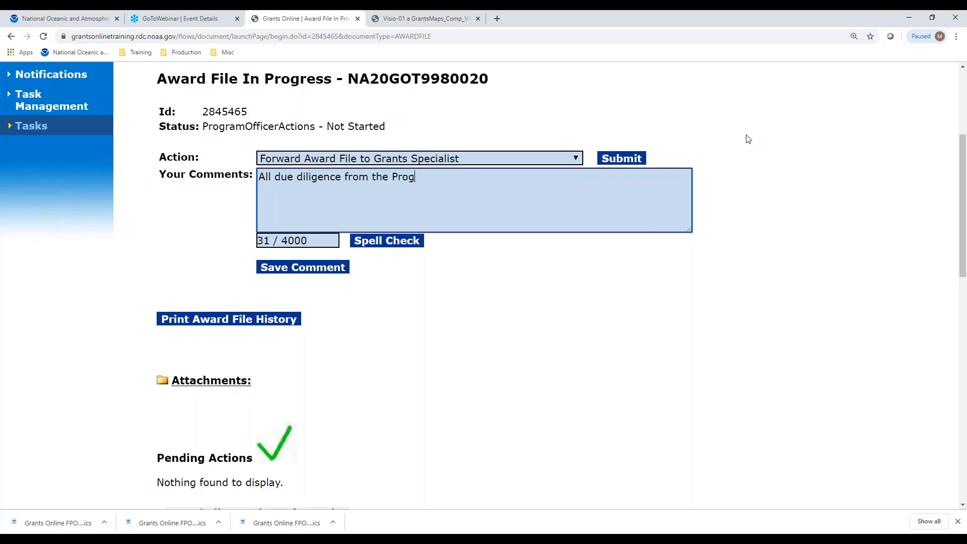
type("ram Office standpio")
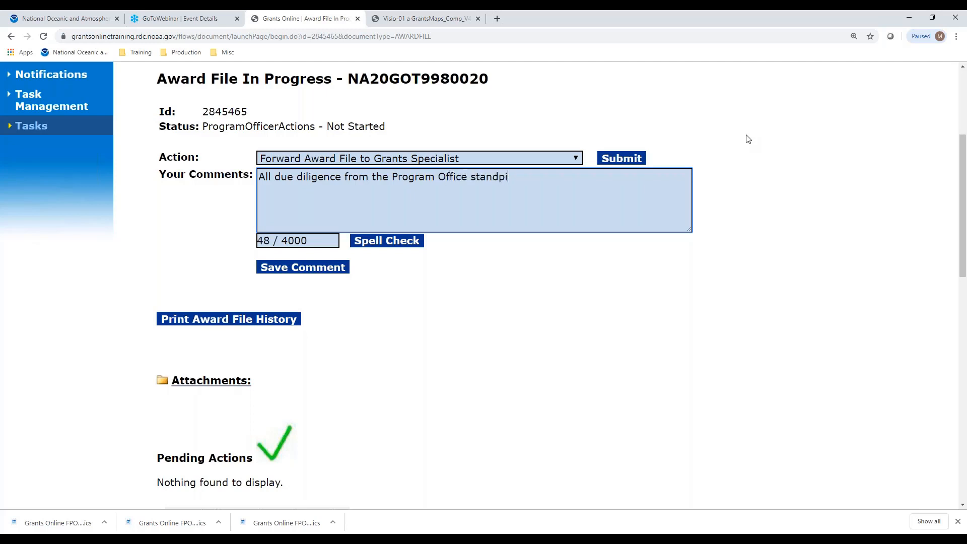
key("BackSpace")
key("BackSpace")
type("oint has ee")
key("BackSpace")
key("BackSpace")
type("been complet")
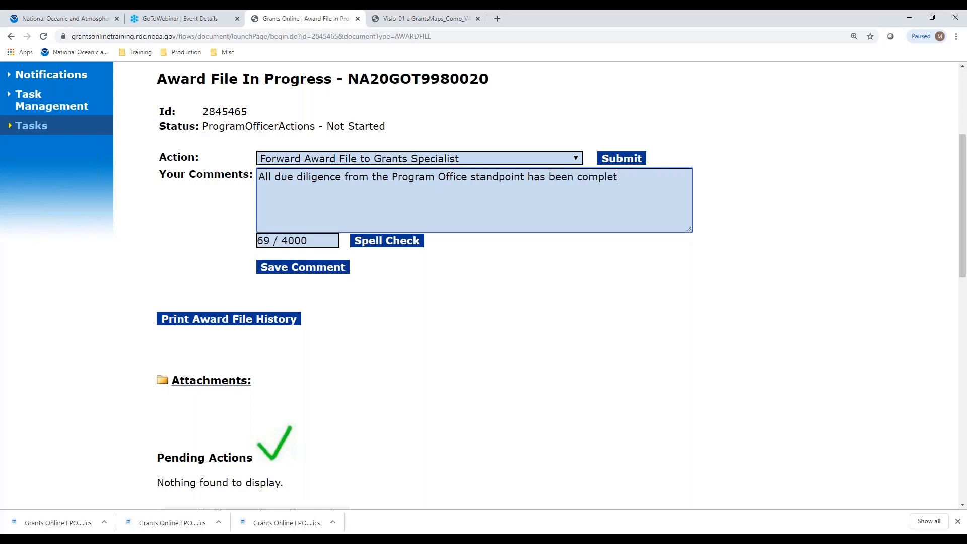
type("ed.  This application ")
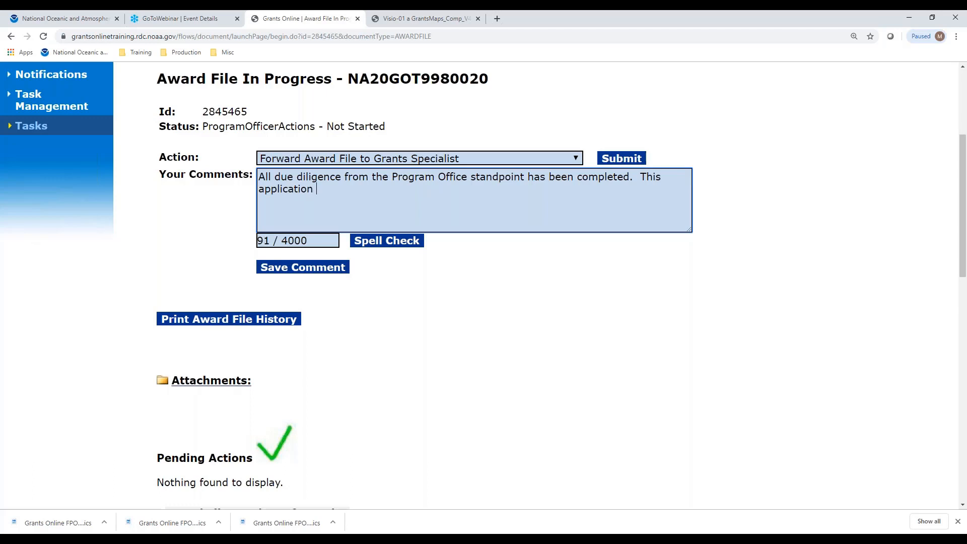
type("package is")
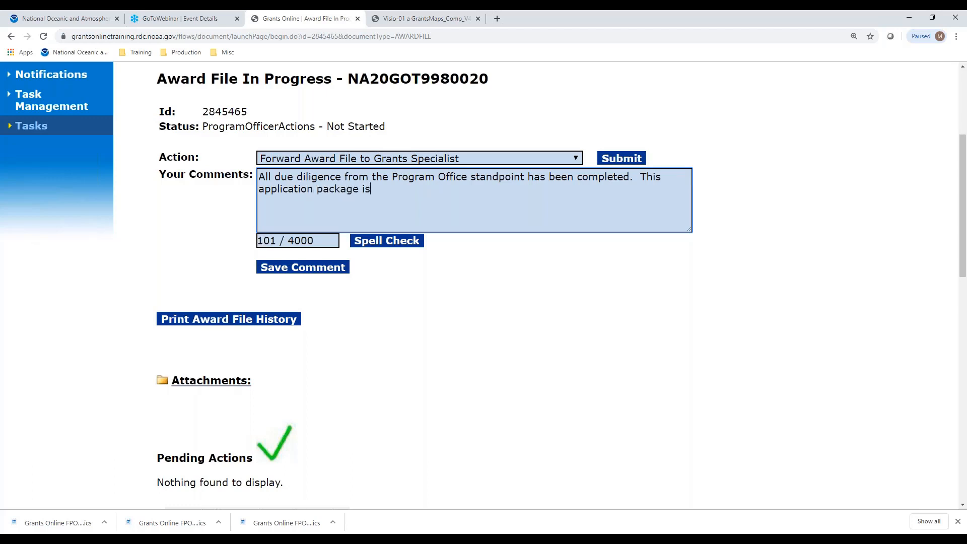
type(" being submitted for ")
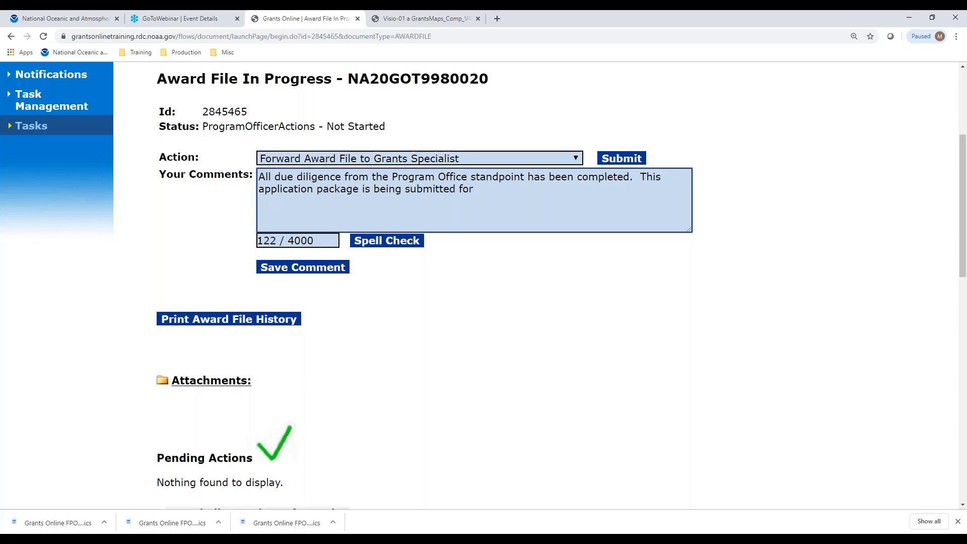
type("finl")
key("BackSpace")
type("al award processing")
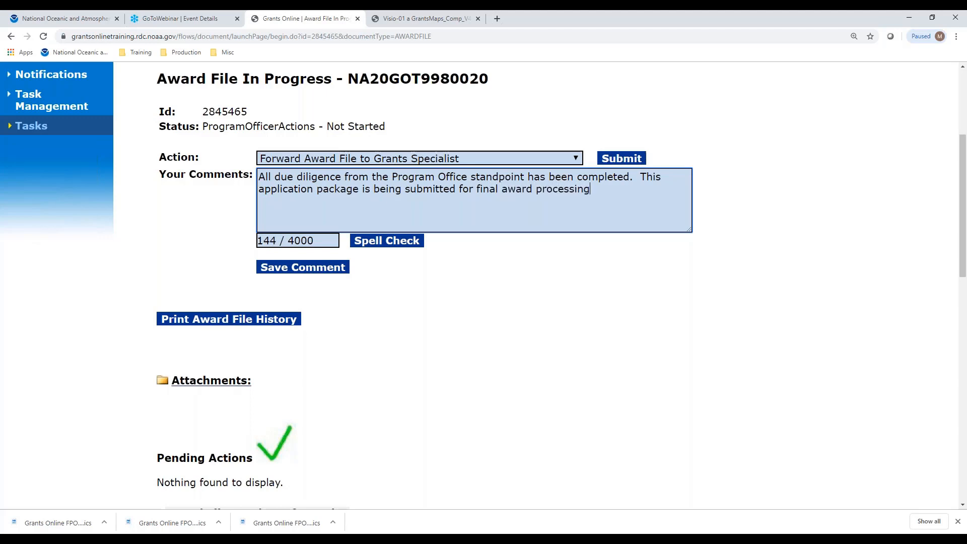
type(".")
left_click(328, 272)
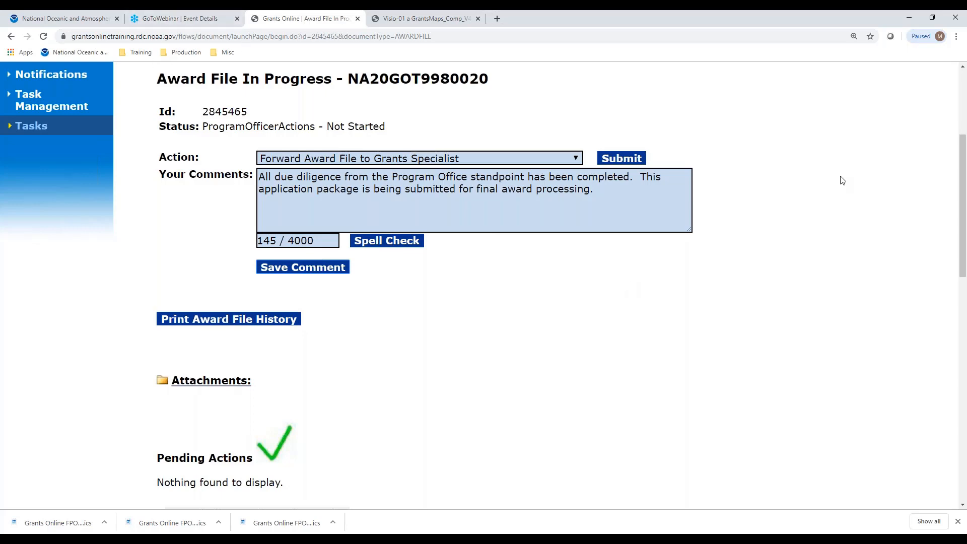
scroll(842, 179, "down", 7)
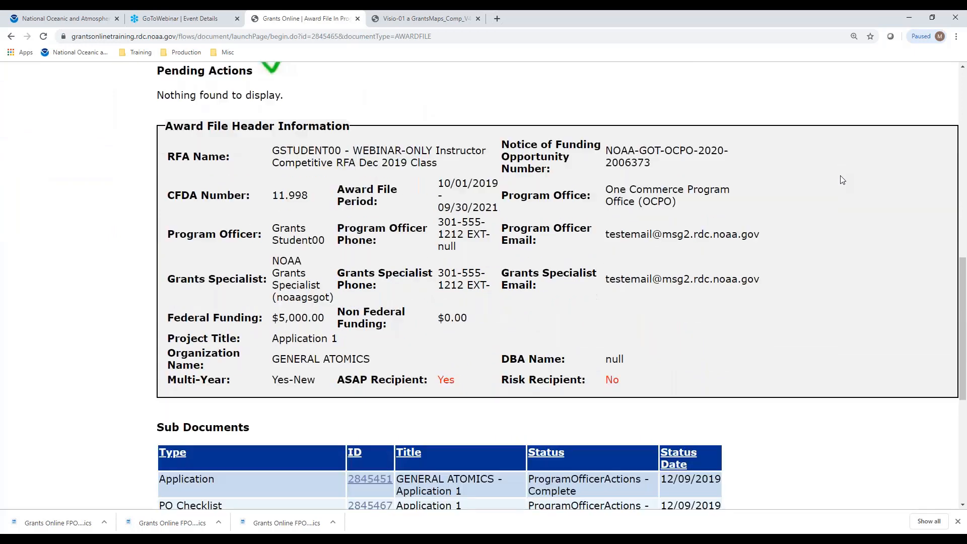
scroll(842, 179, "down", 5)
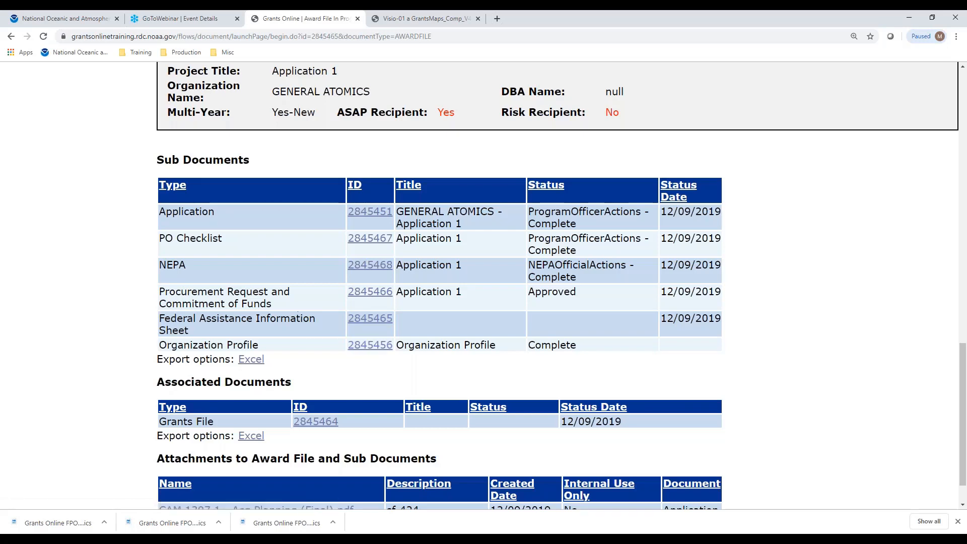
scroll(309, 235, "up", 2)
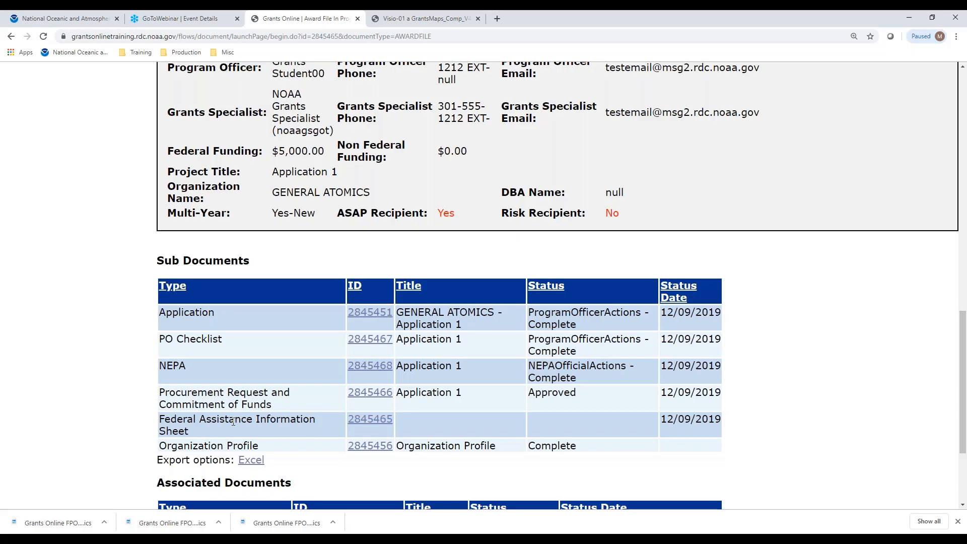
scroll(232, 423, "up", 8)
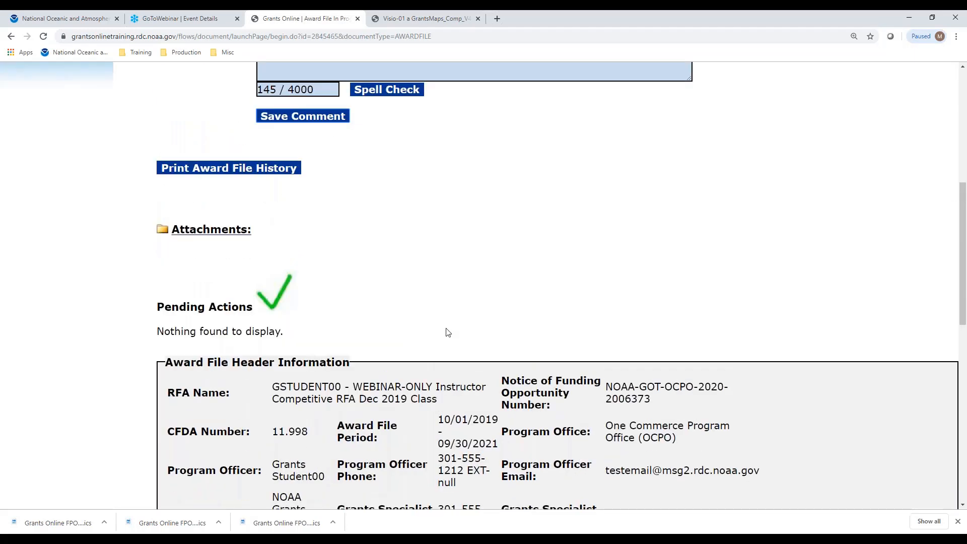
scroll(448, 332, "up", 4)
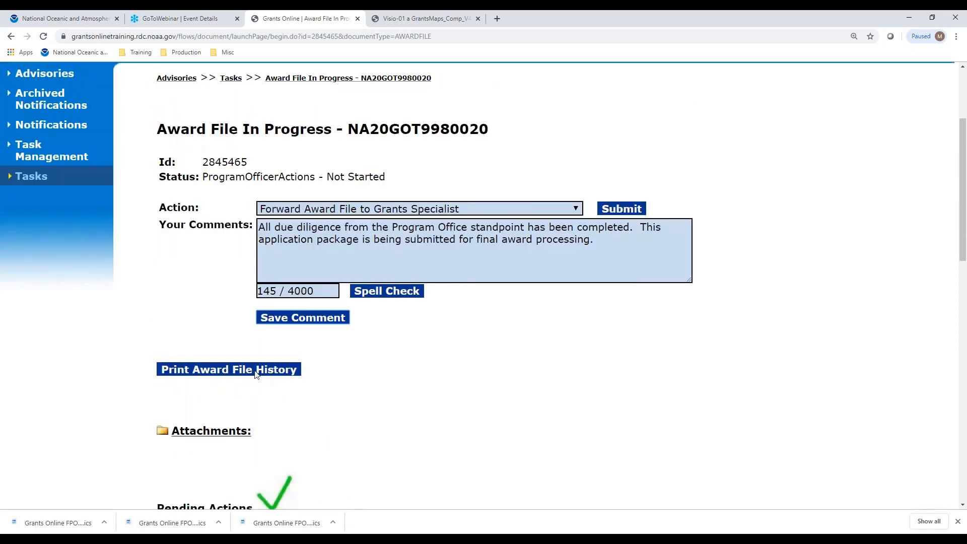
Print the Award File History and open the downloaded WorkflowHistory PDF to read through it.
left_click(227, 373)
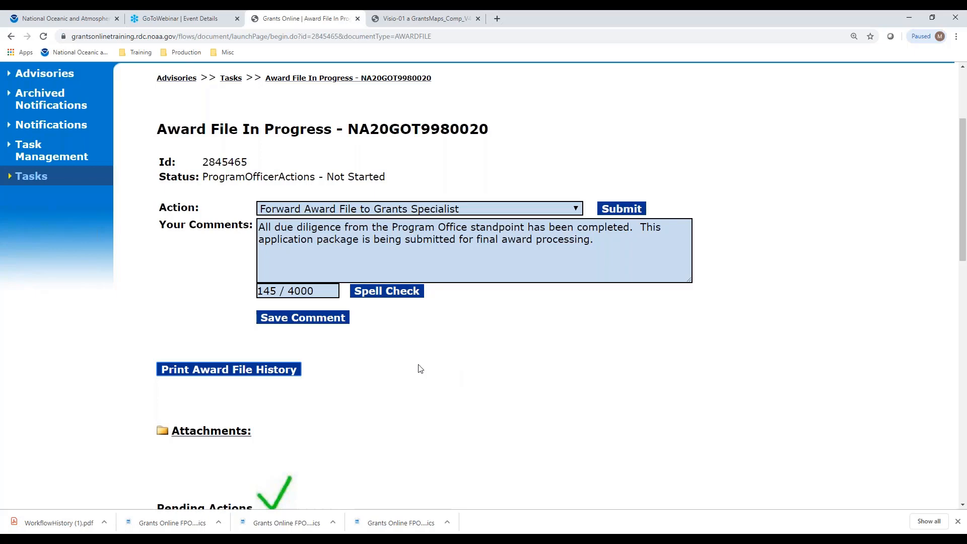
left_click(55, 523)
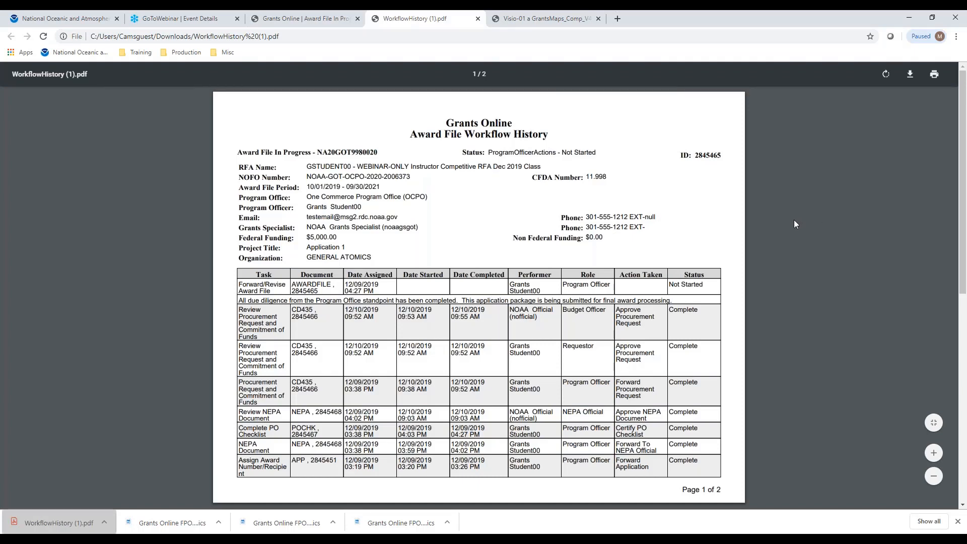
scroll(795, 224, "down", 3)
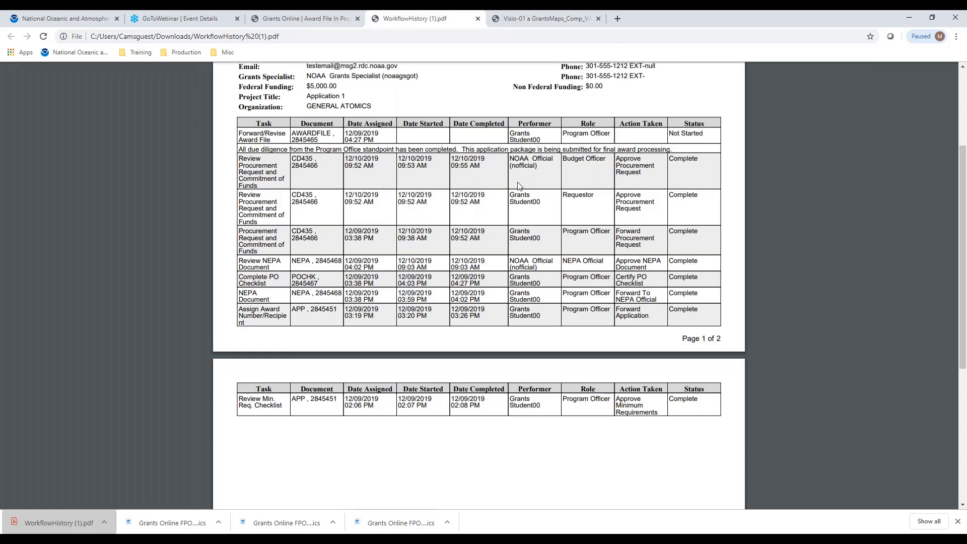
Close the PDF, then submit Forward Award File to Grants Specialist and confirm with OK.
left_click(478, 19)
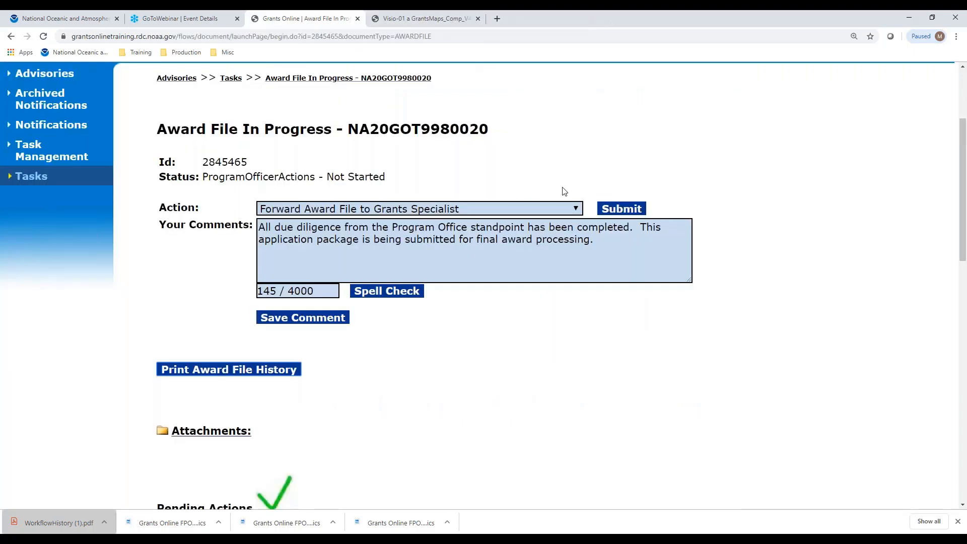
left_click(579, 210)
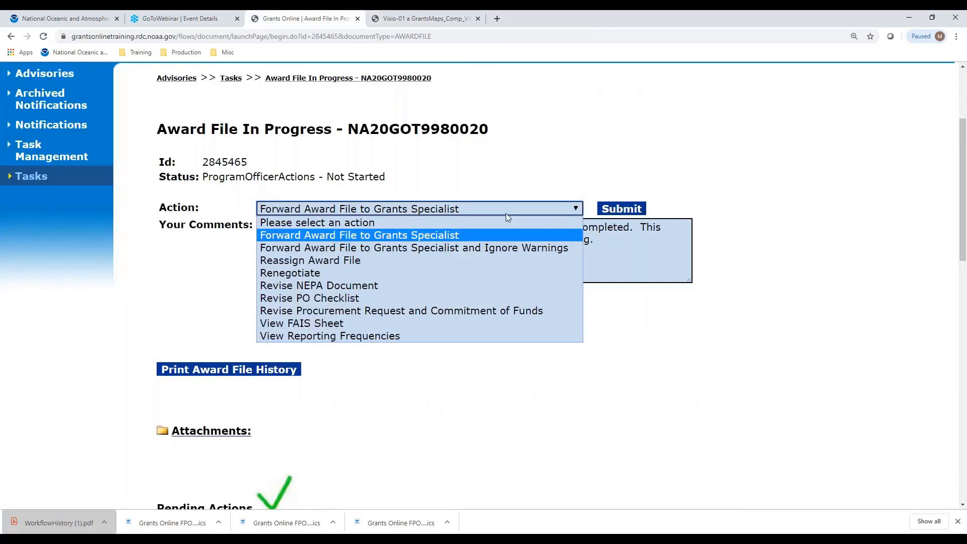
left_click(411, 235)
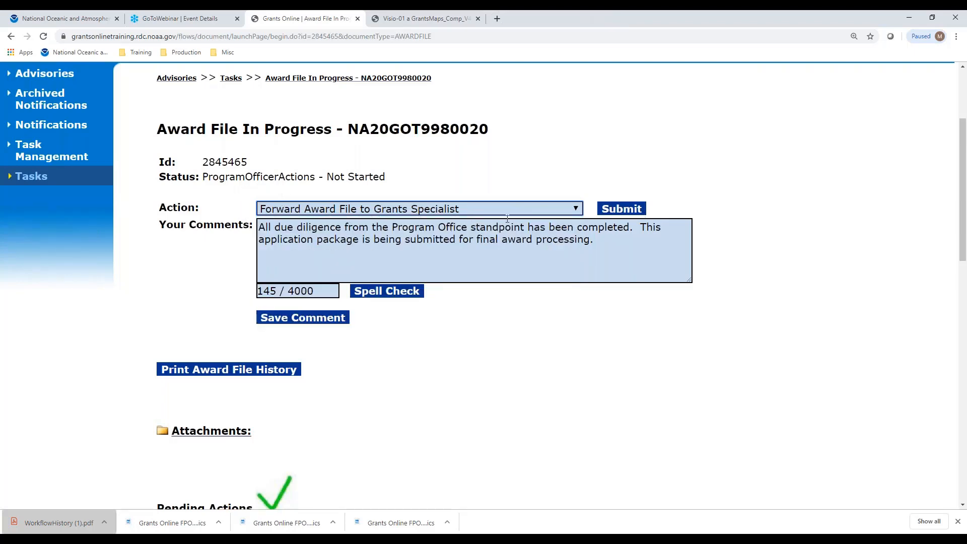
left_click(633, 209)
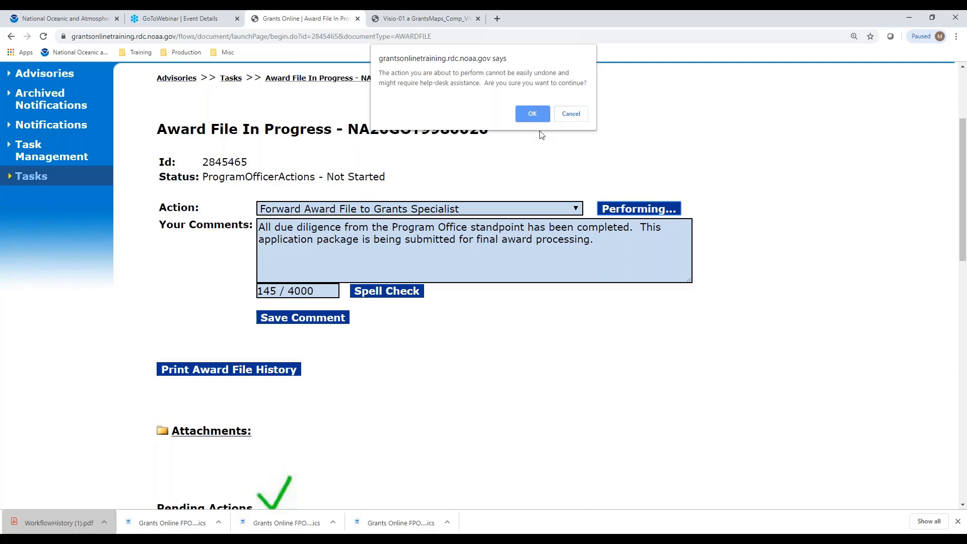
left_click(533, 114)
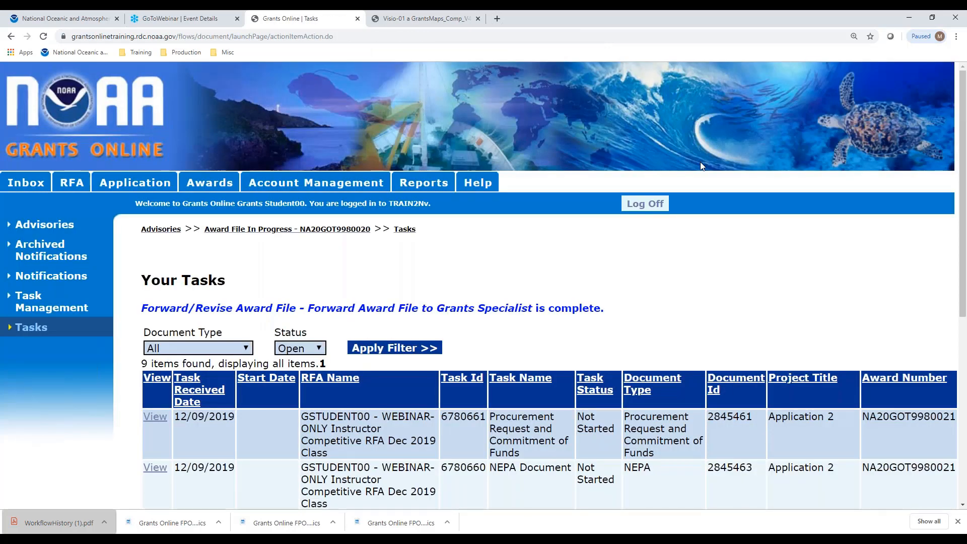
left_click(446, 22)
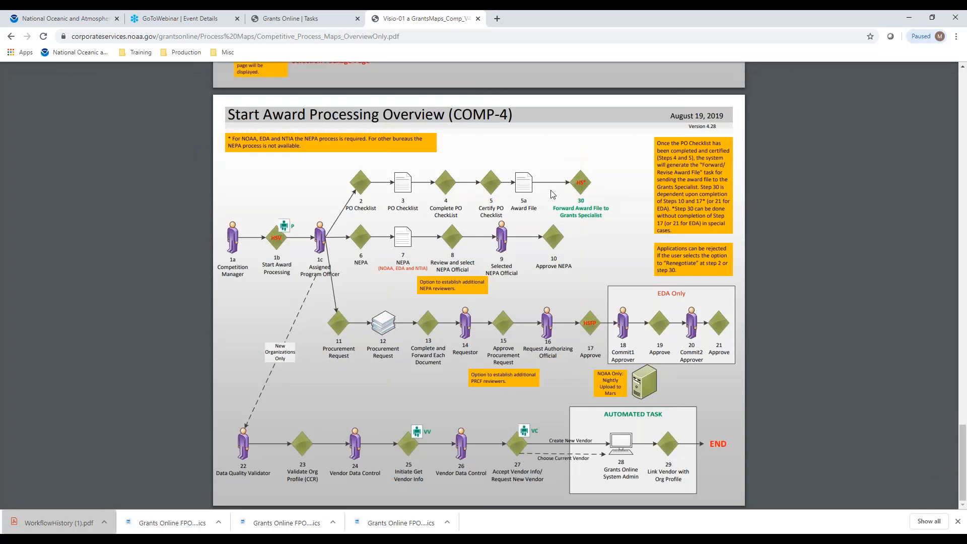
left_click(293, 21)
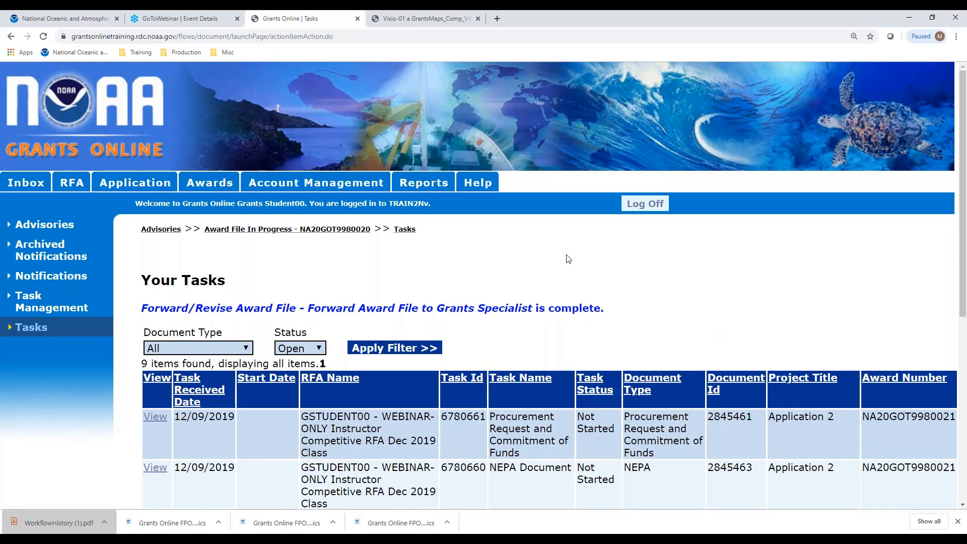
Reopen NA20GOT9980020 via the breadcrumb and check Workflow Analysis shows GrantsSpecialistActions - Not Started.
left_click(320, 233)
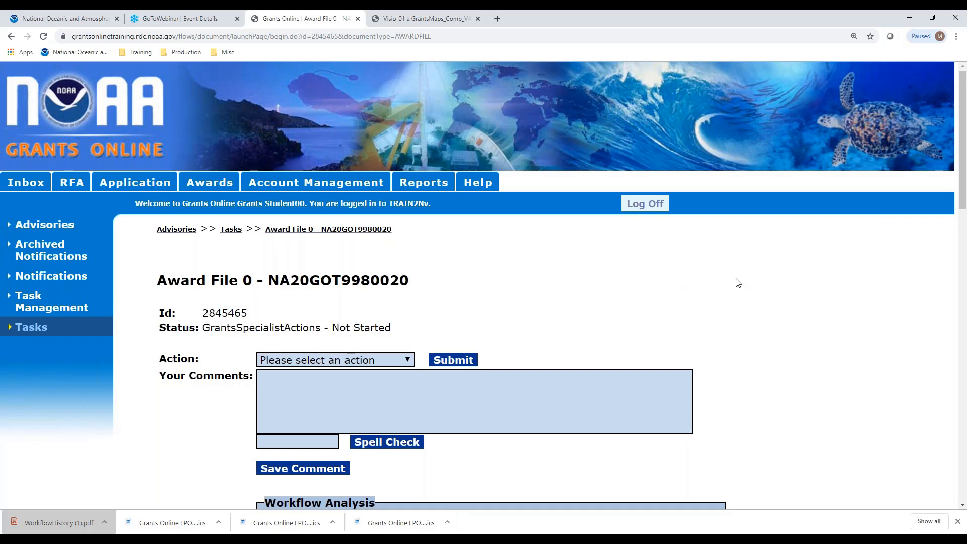
scroll(738, 282, "down", 4)
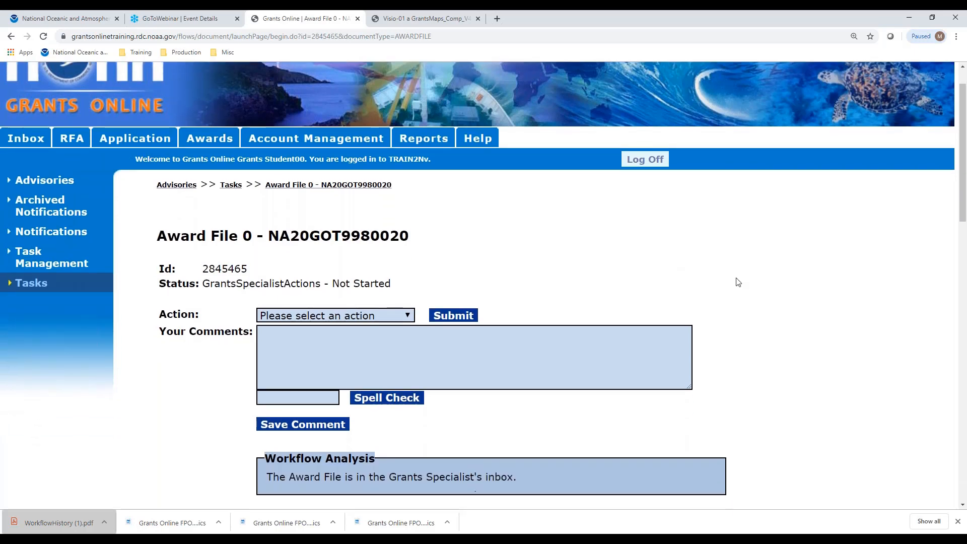
scroll(736, 277, "down", 2)
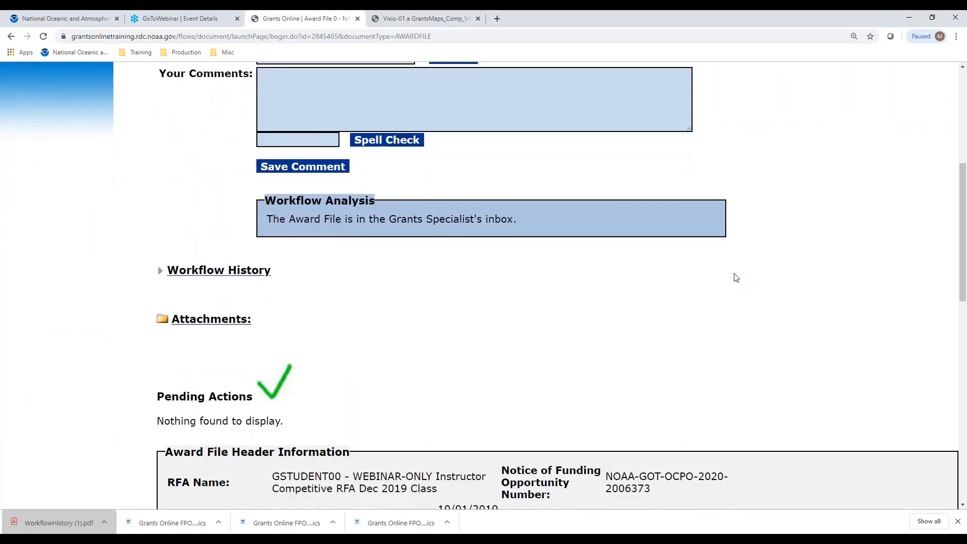
scroll(736, 277, "down", 2)
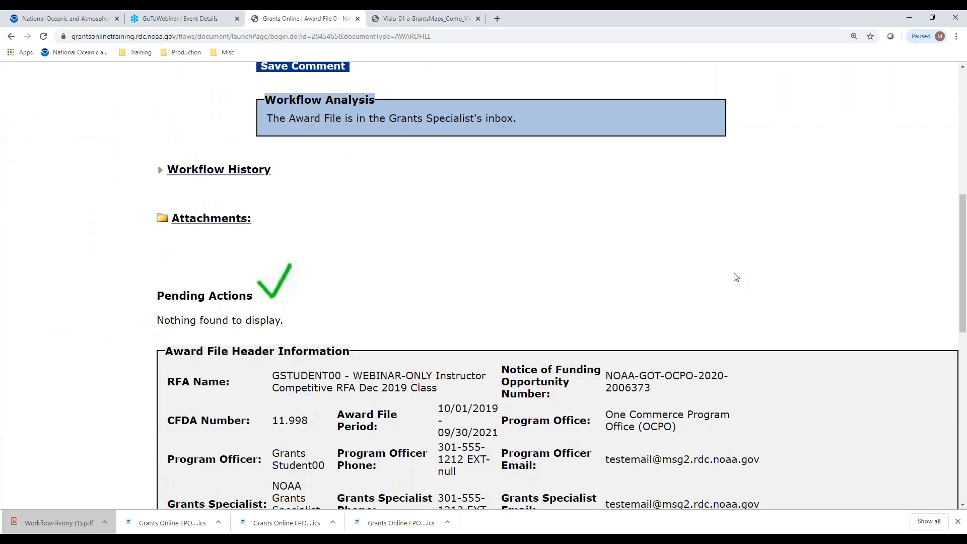
scroll(737, 277, "down", 2)
scroll(736, 277, "up", 2)
scroll(735, 277, "up", 7)
scroll(736, 276, "up", 2)
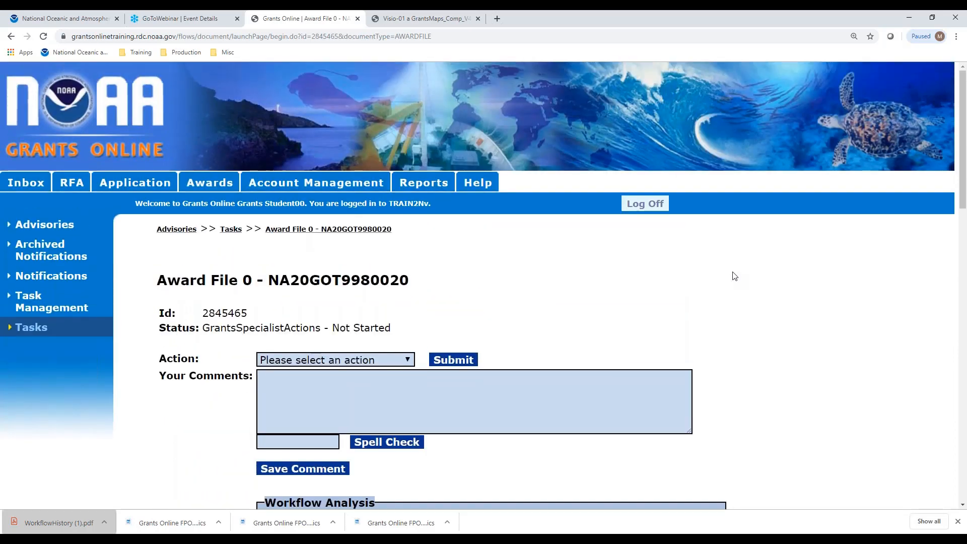